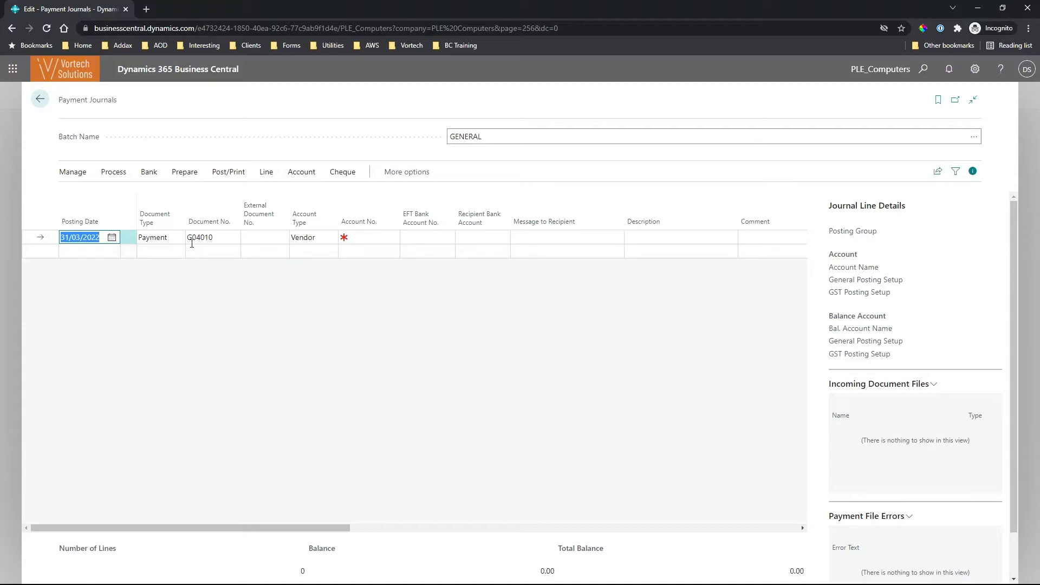
Select vendor Wide World Importers as the account on the payment journal line and open its vendor entries for application.
click(367, 237)
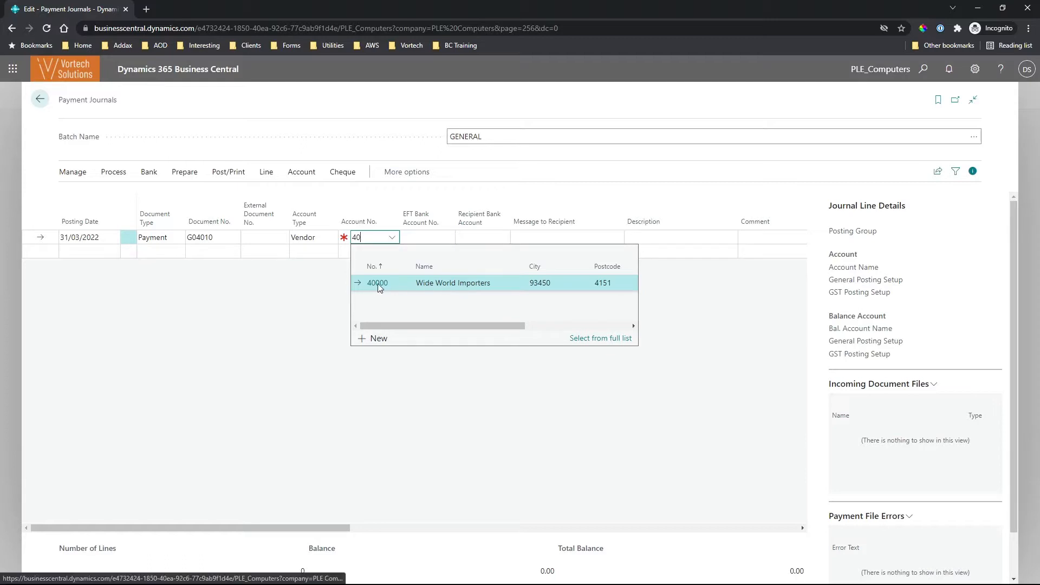
click(378, 284)
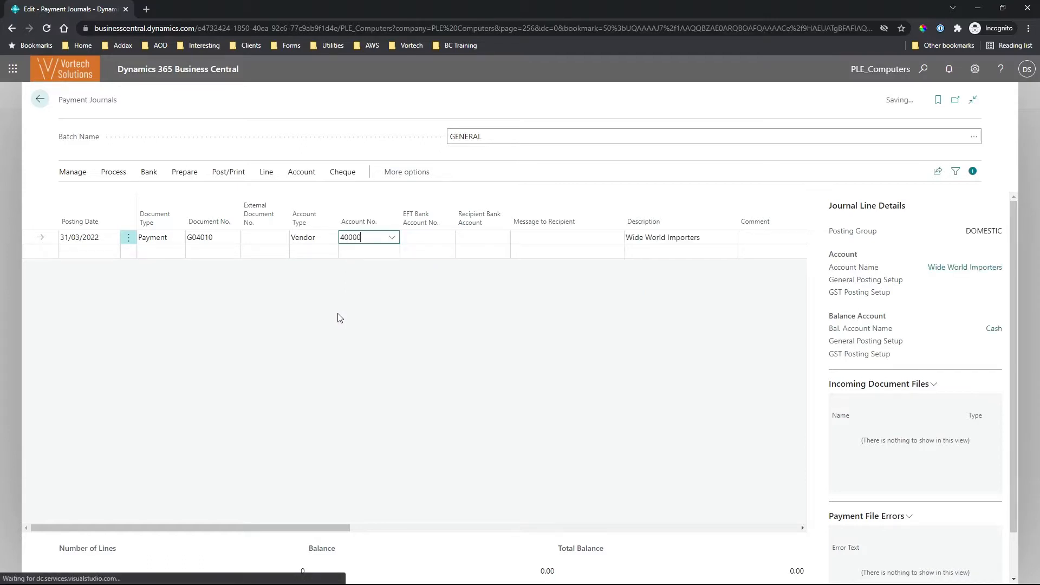
click(107, 173)
click(101, 198)
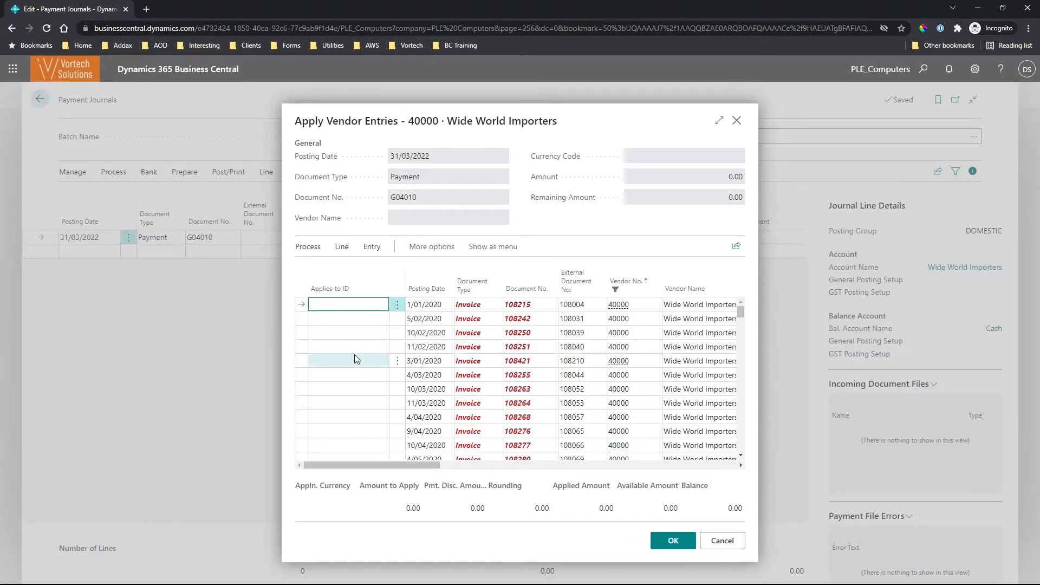
Mark the Wide World Importers invoices posted 10/02/2020 and 10/03/2020 for application to the payment and accept the selection.
click(349, 334)
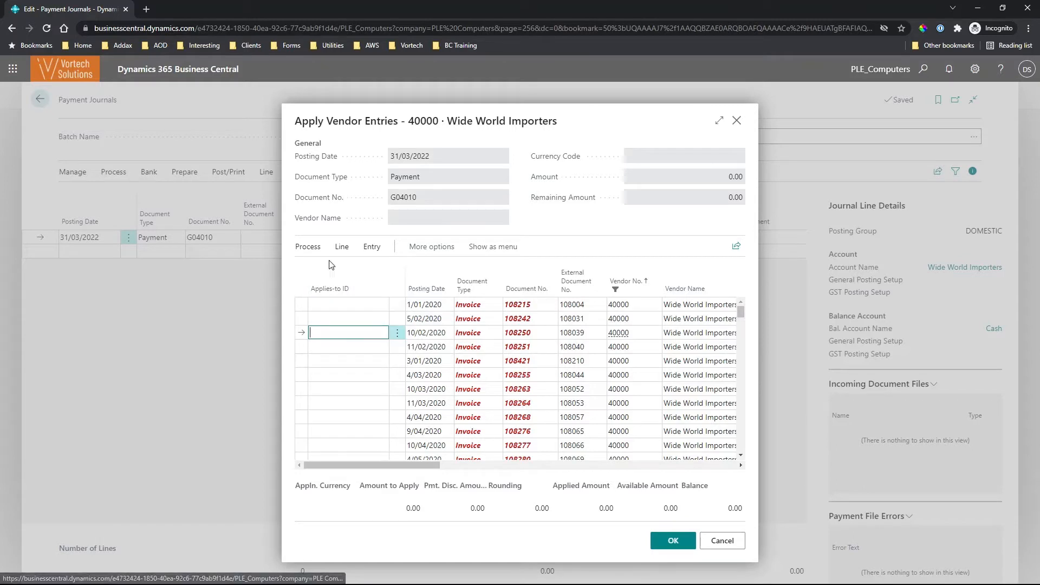
click(308, 247)
click(328, 268)
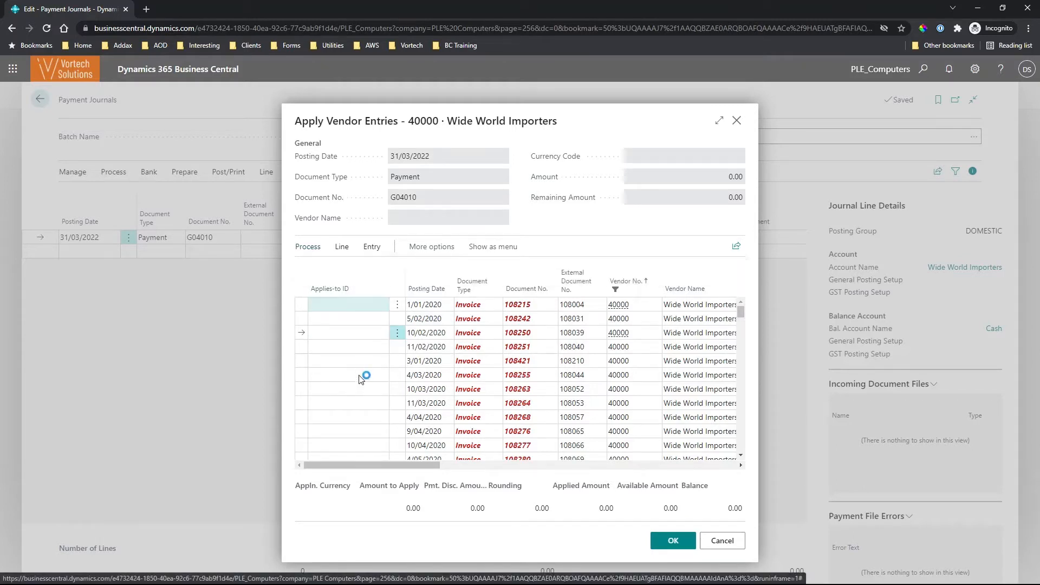
click(379, 394)
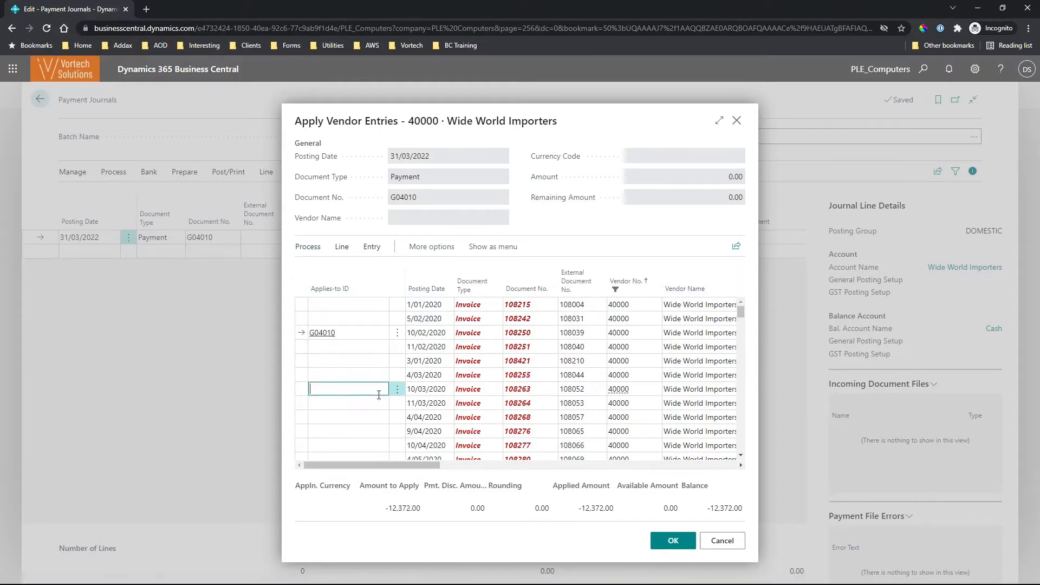
click(307, 247)
click(328, 268)
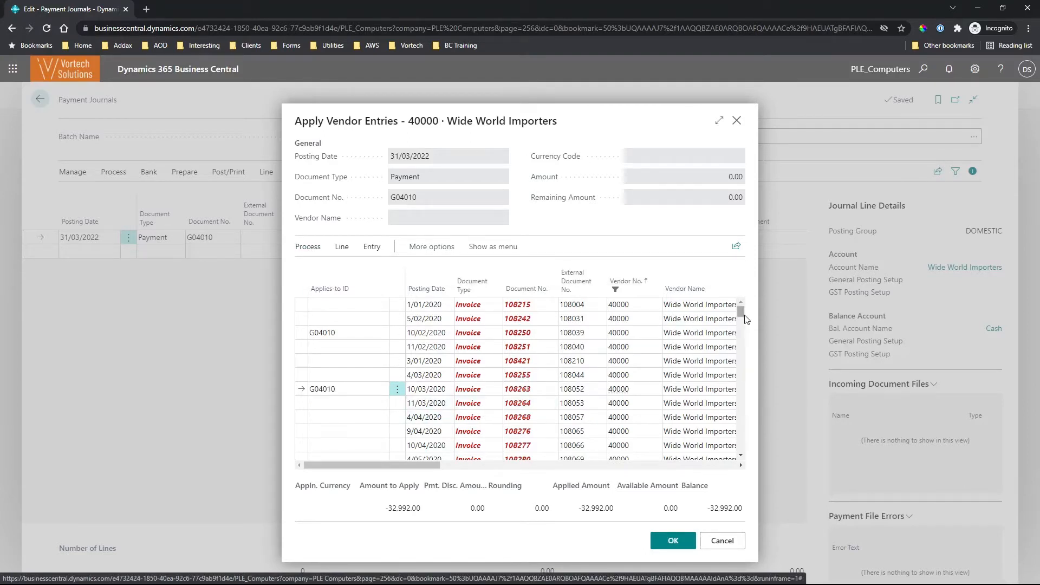
drag(741, 316, 739, 332)
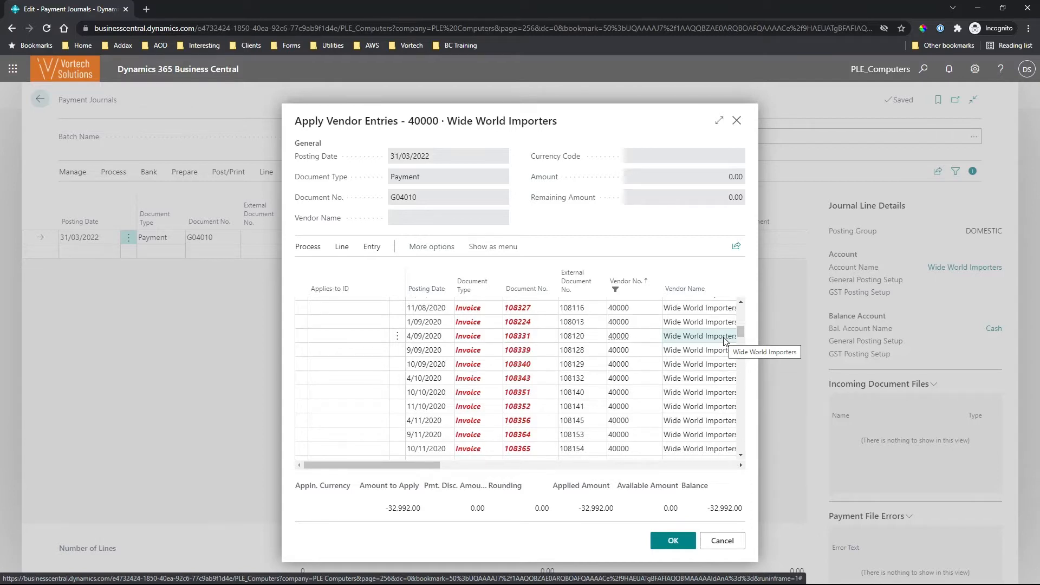
click(673, 541)
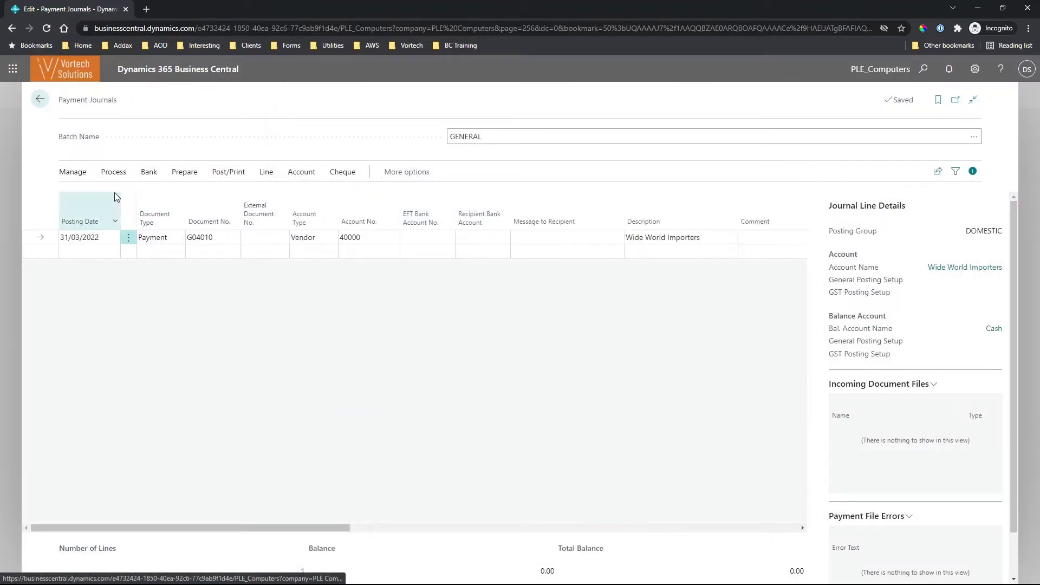
Delete the Wide World Importers payment line from the journal and return to the PLE Computers home page.
click(75, 175)
click(79, 193)
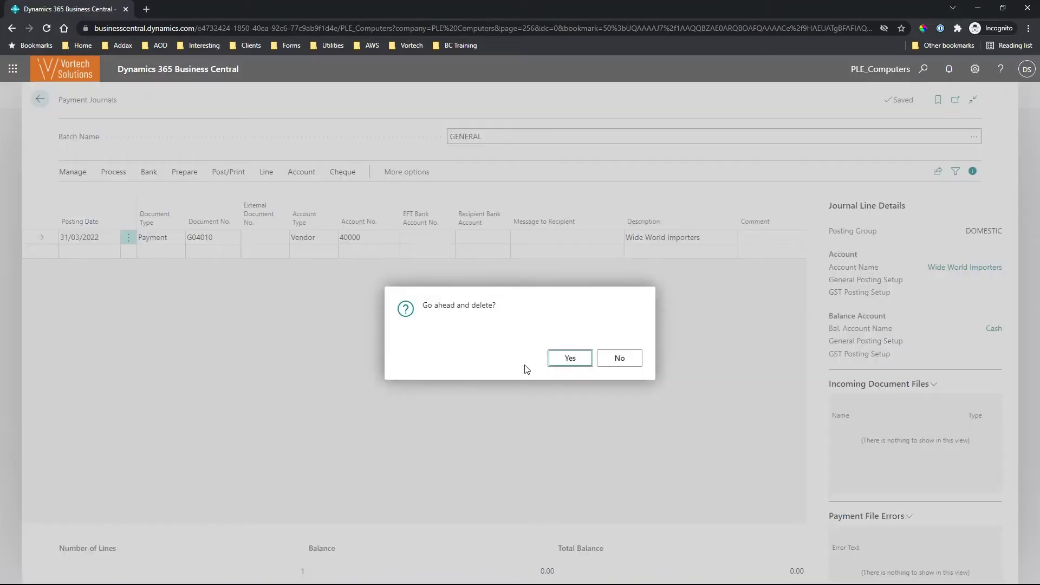
click(589, 363)
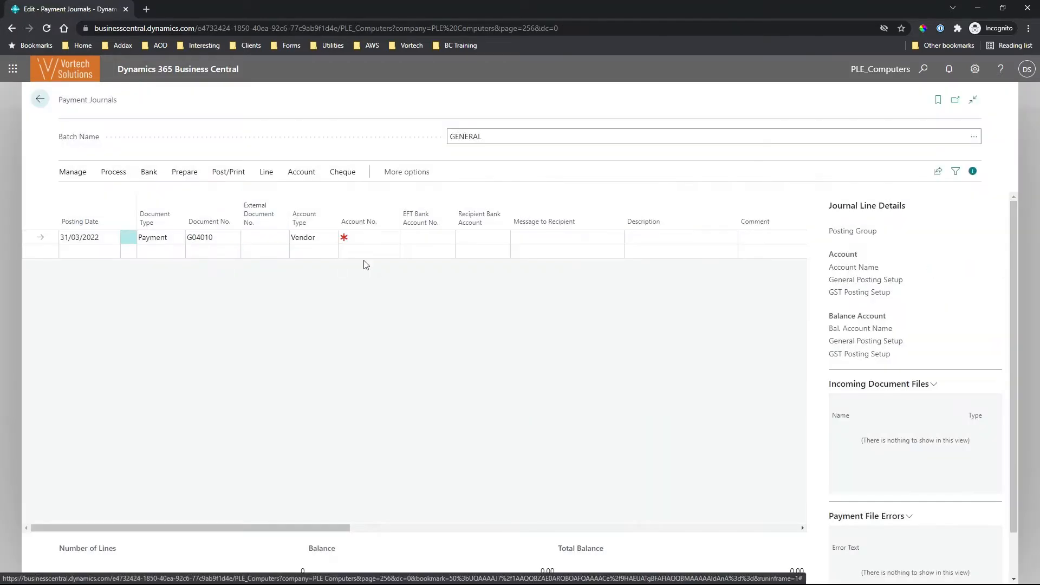
click(39, 99)
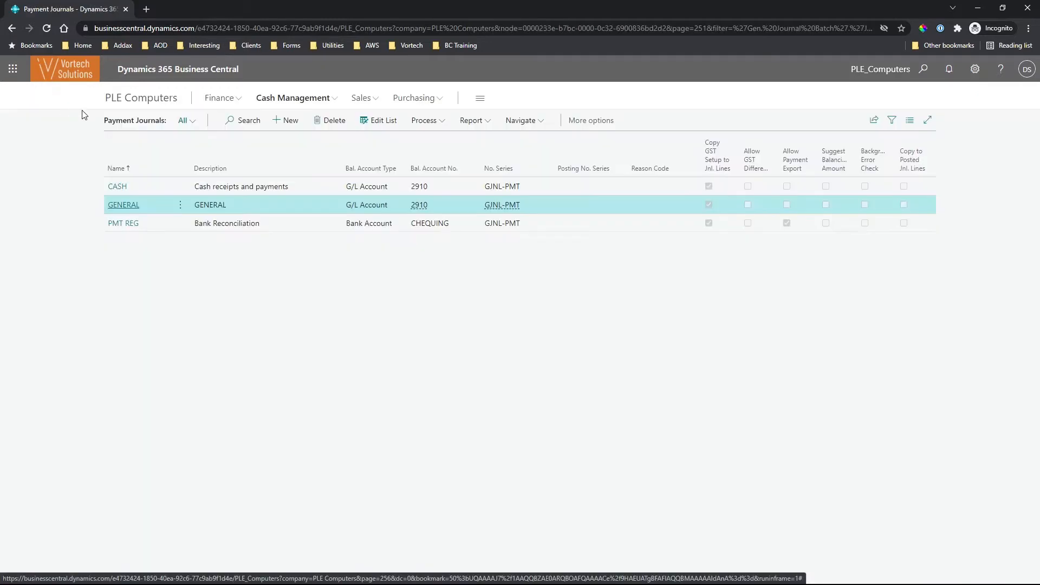
click(126, 99)
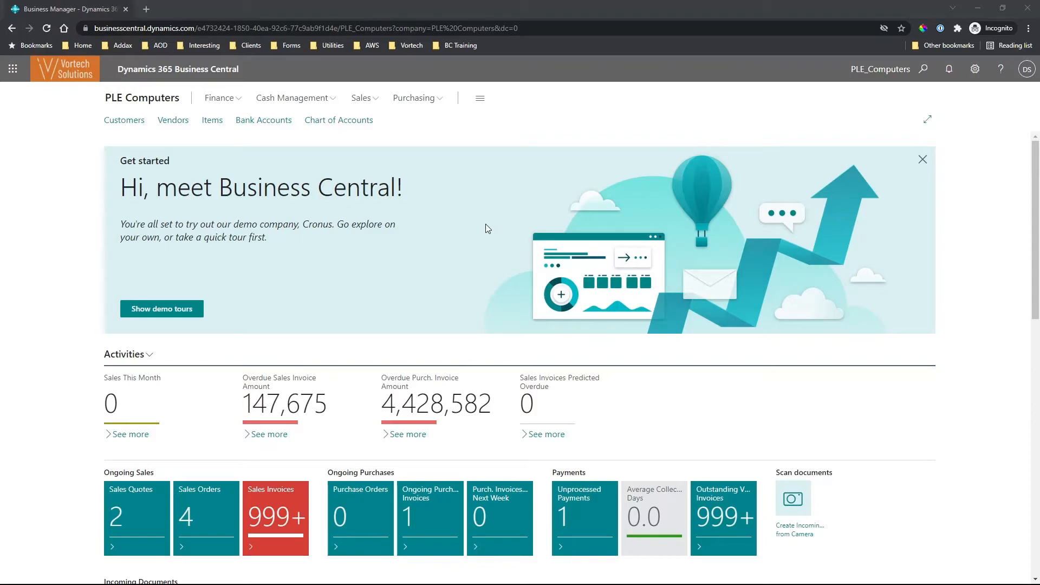
Switch to Excel and review the invoice lines in SupplierStatement.xlsx from the first to the last row, closing the workbook when done.
key(alt+Tab)
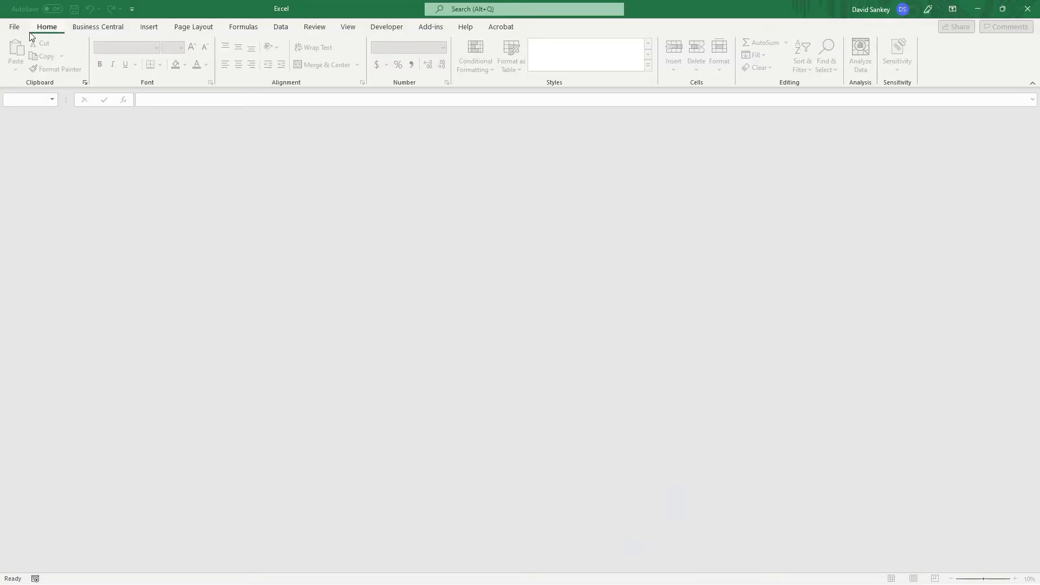
click(16, 27)
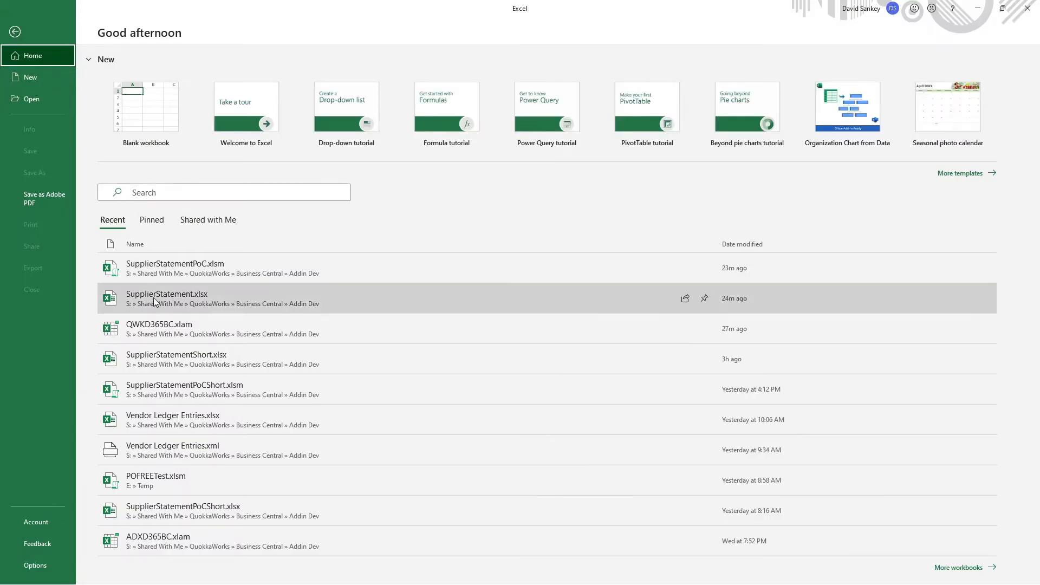
click(154, 297)
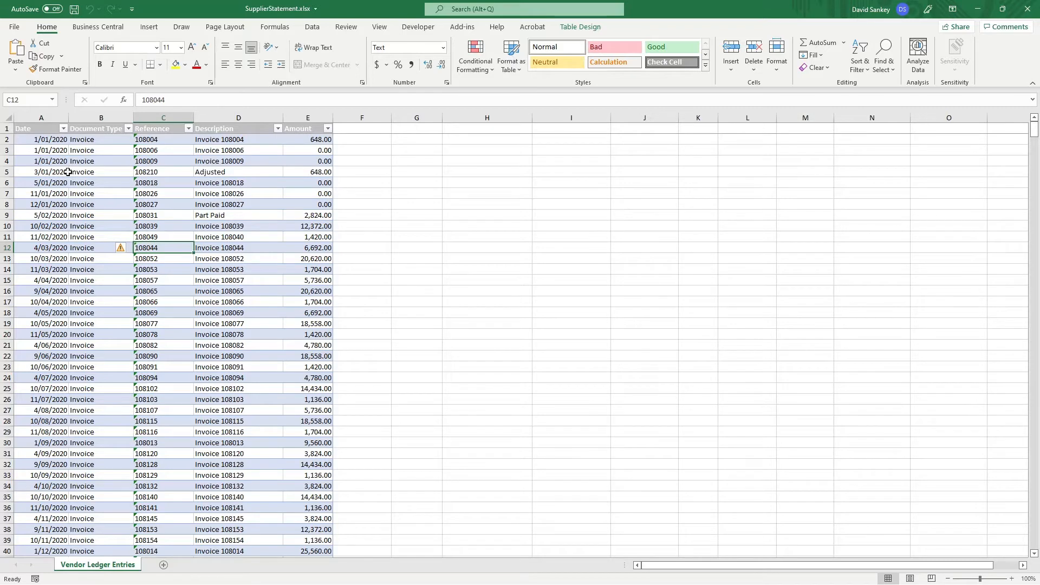
key(ctrl+Down)
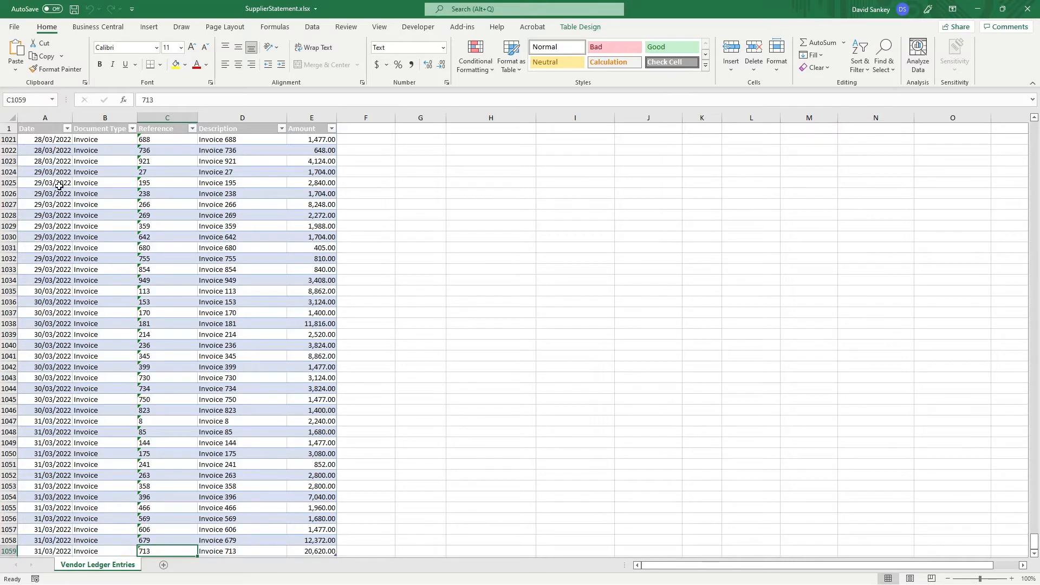
key(ctrl+Home)
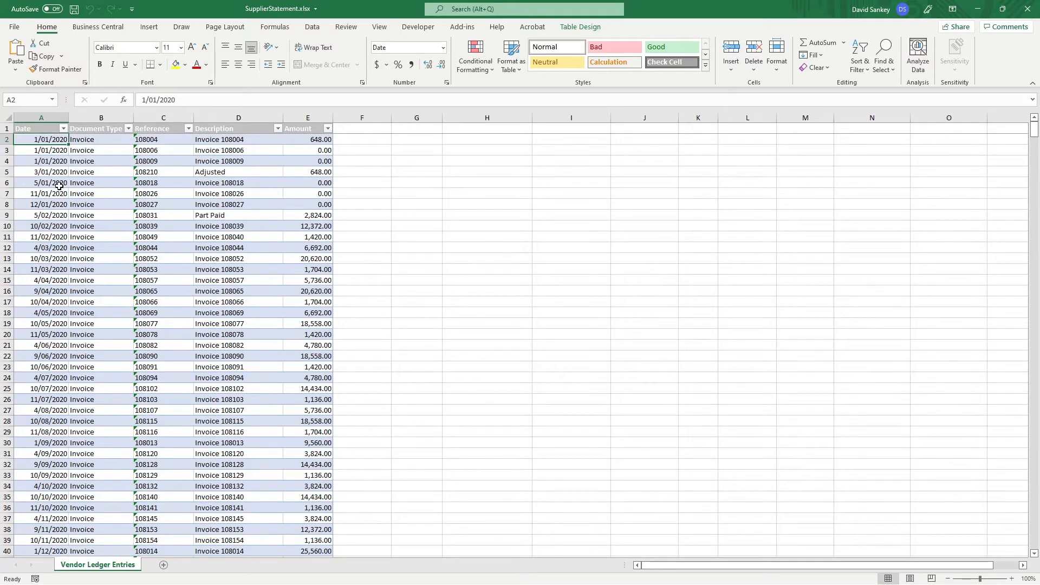
key(ctrl+w)
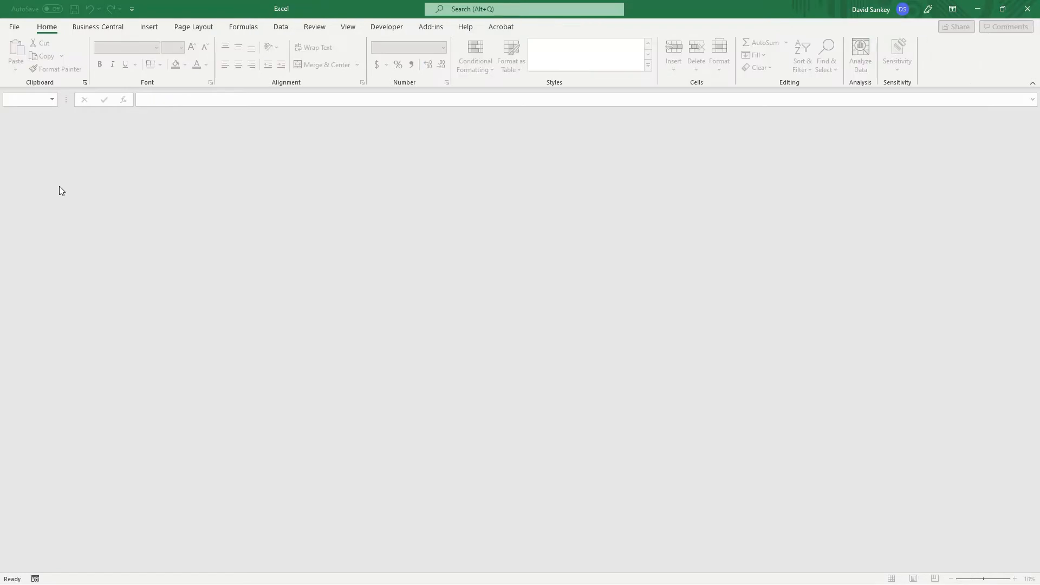
Open the recent workbook SupplierStatementPoC.xlsm and clear its Statement Transaction Reconciliation form.
click(16, 27)
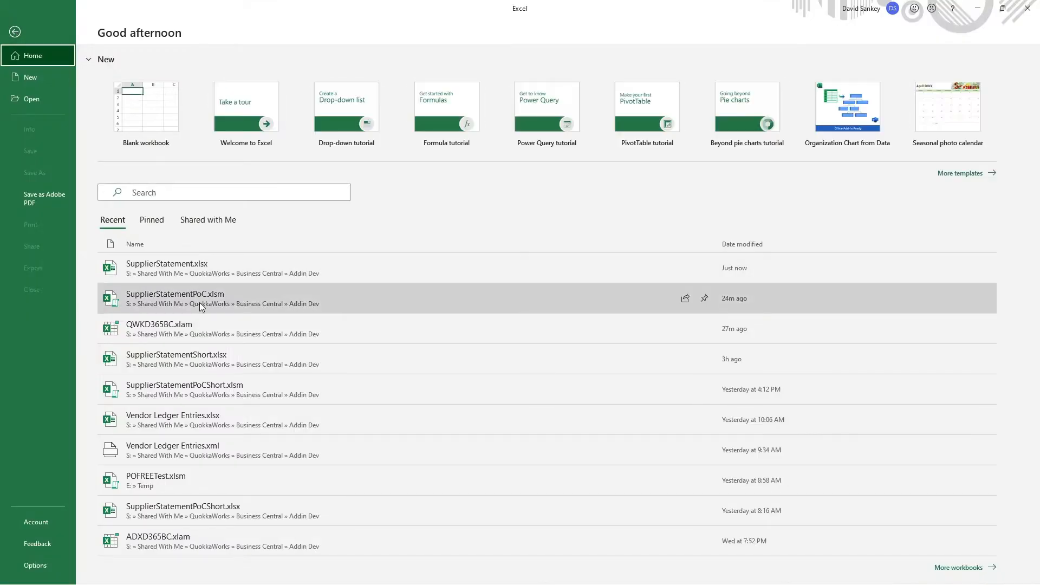
click(199, 302)
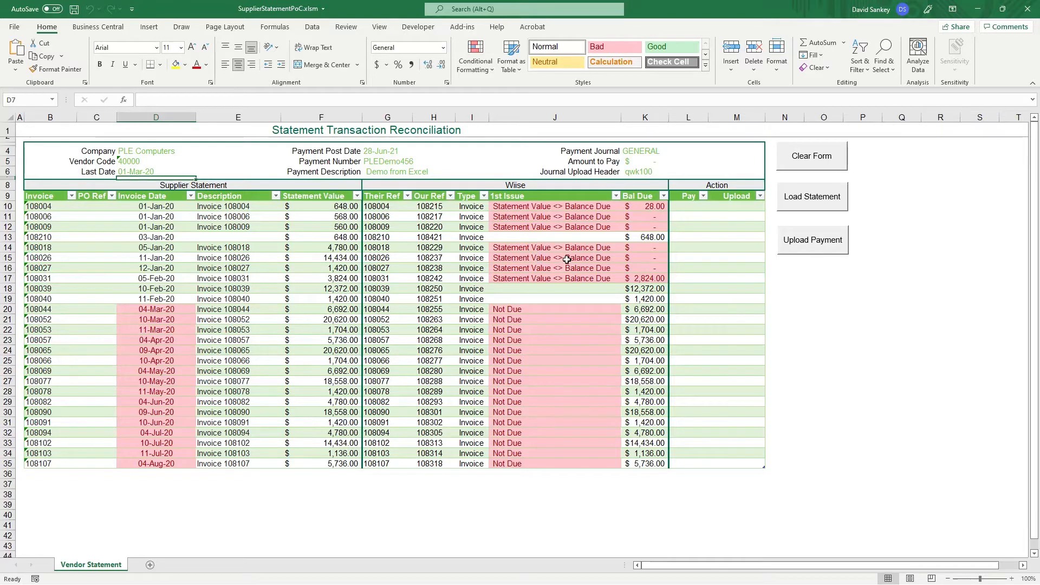
click(800, 163)
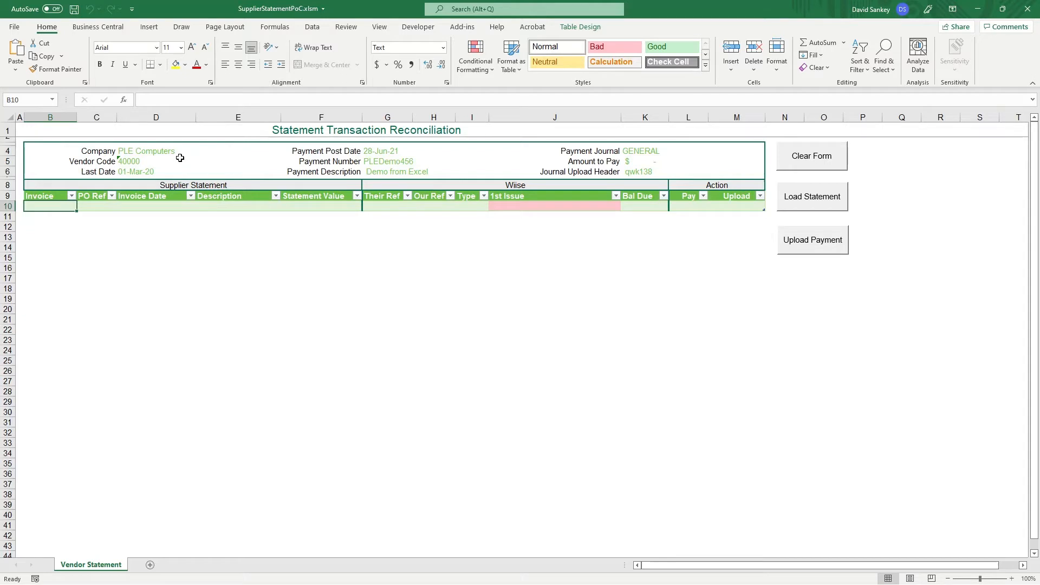
Check the Company and Vendor Code in the form header and set the Last Date to 1/04/2020.
click(155, 152)
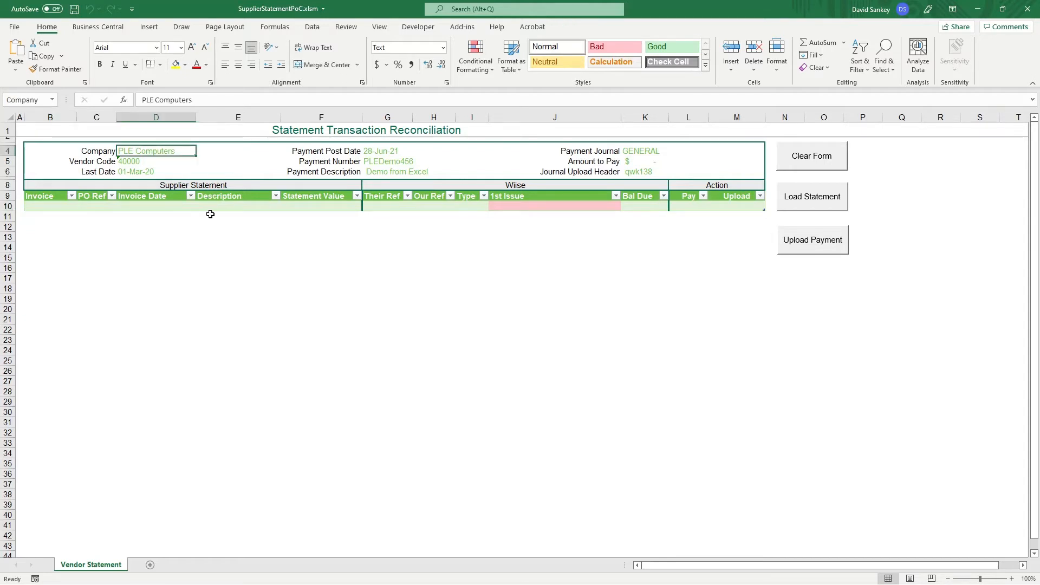
click(132, 162)
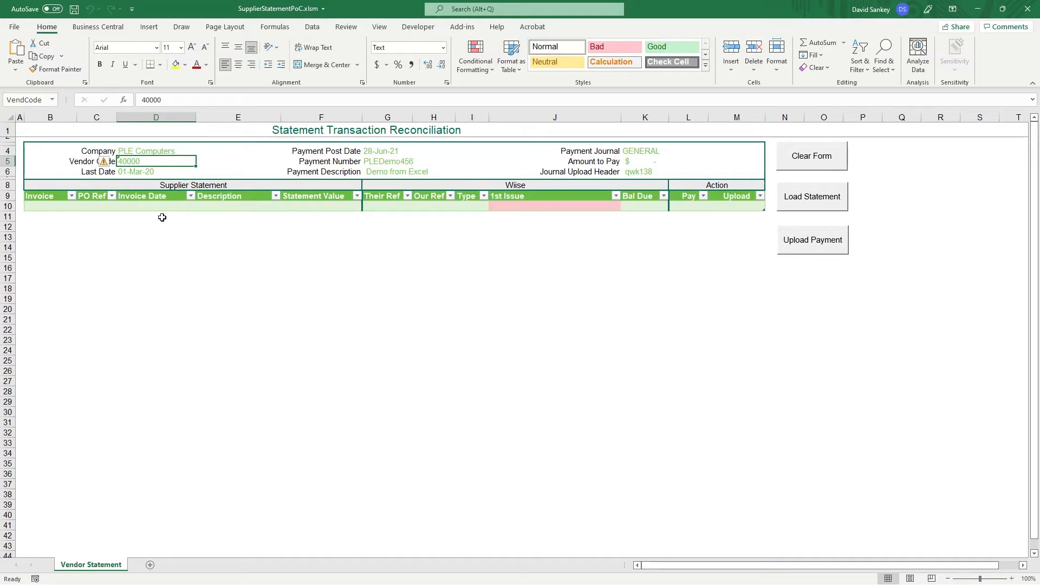
click(147, 171)
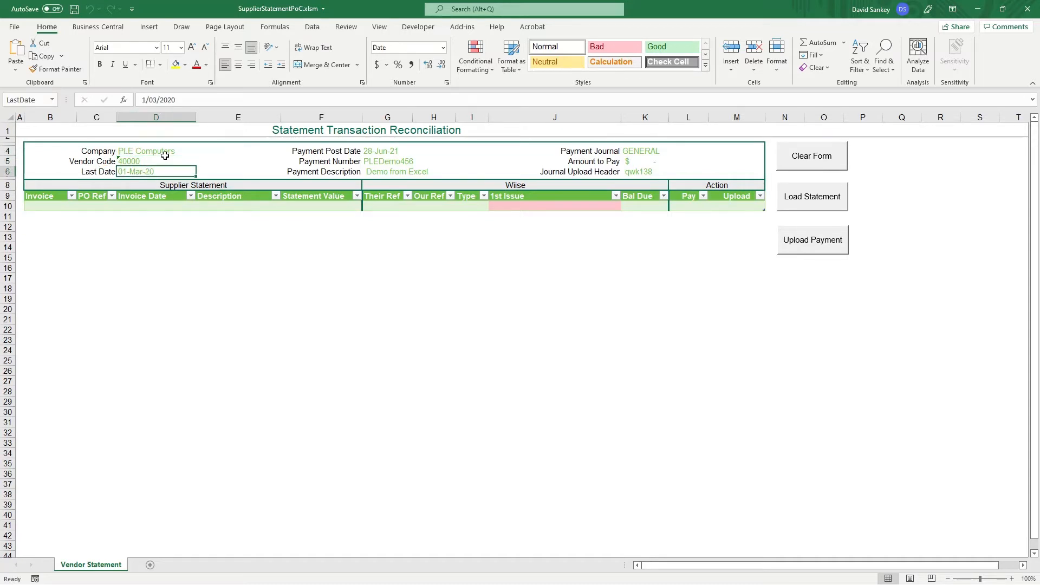
click(156, 99)
key(BackSpace)
text(4)
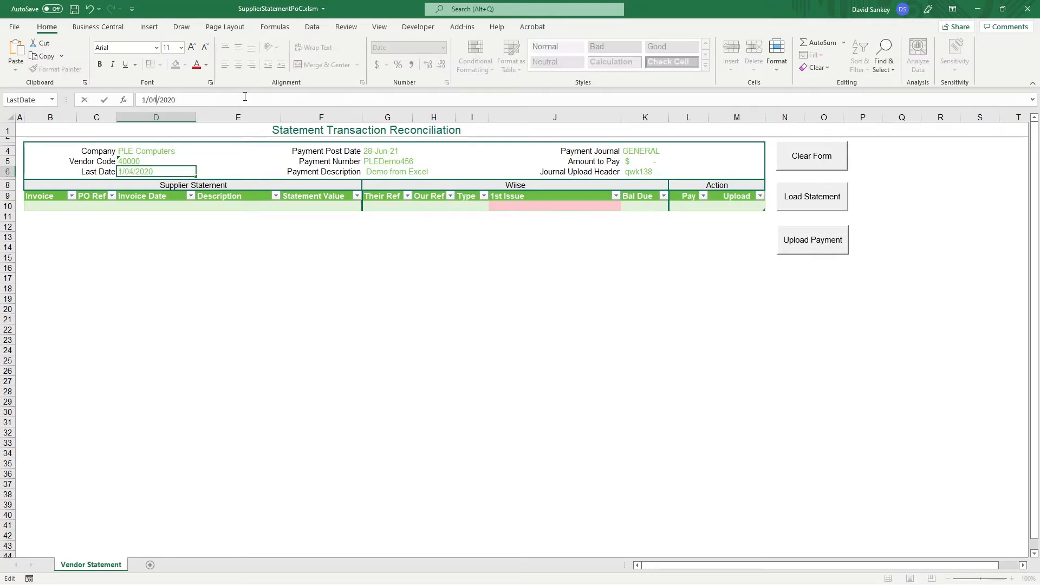
key(Tab)
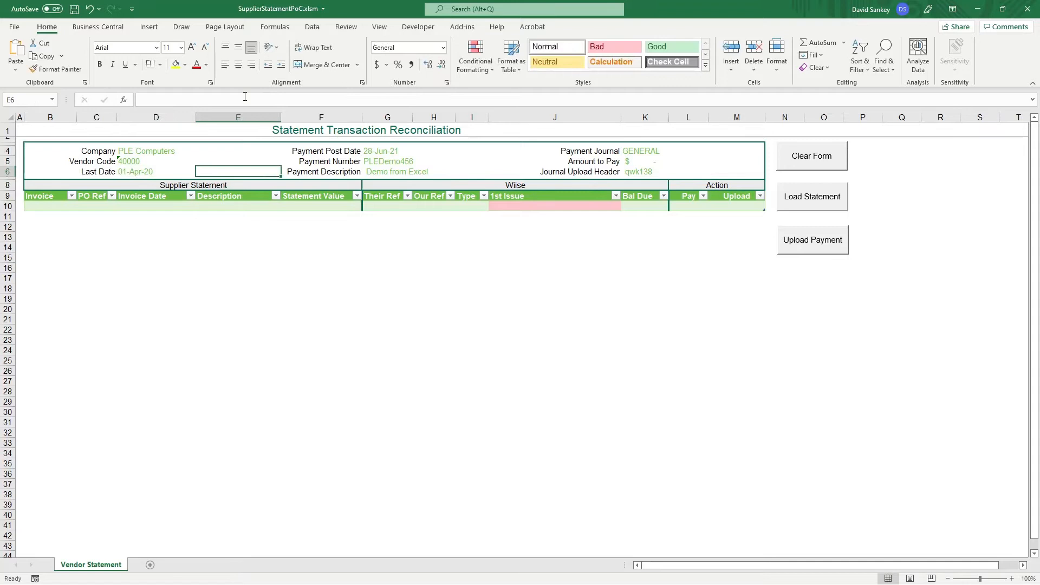
Set the Payment Number in the reconciliation form header to PLEDemo123.
click(389, 151)
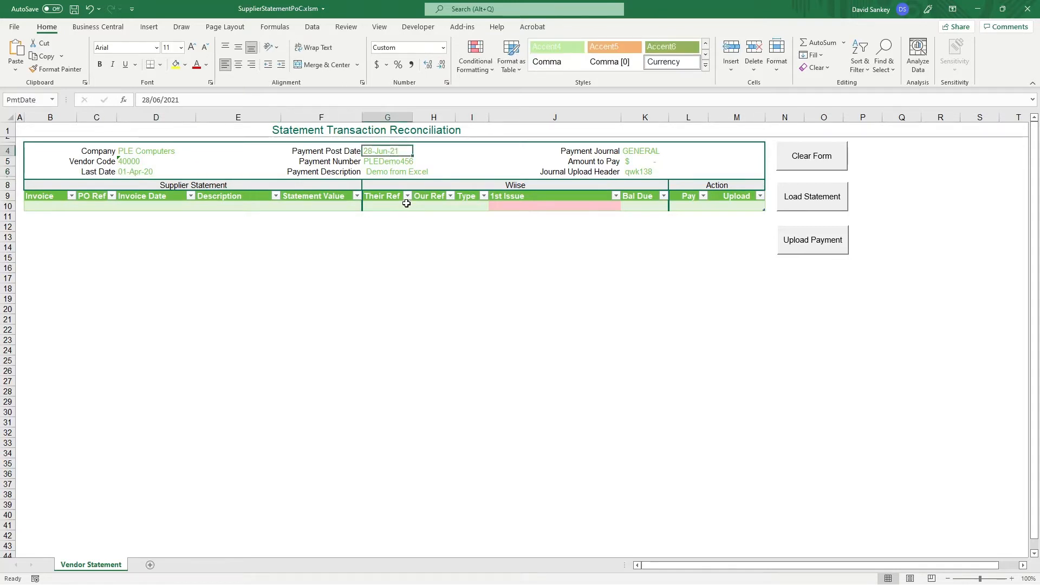
click(402, 164)
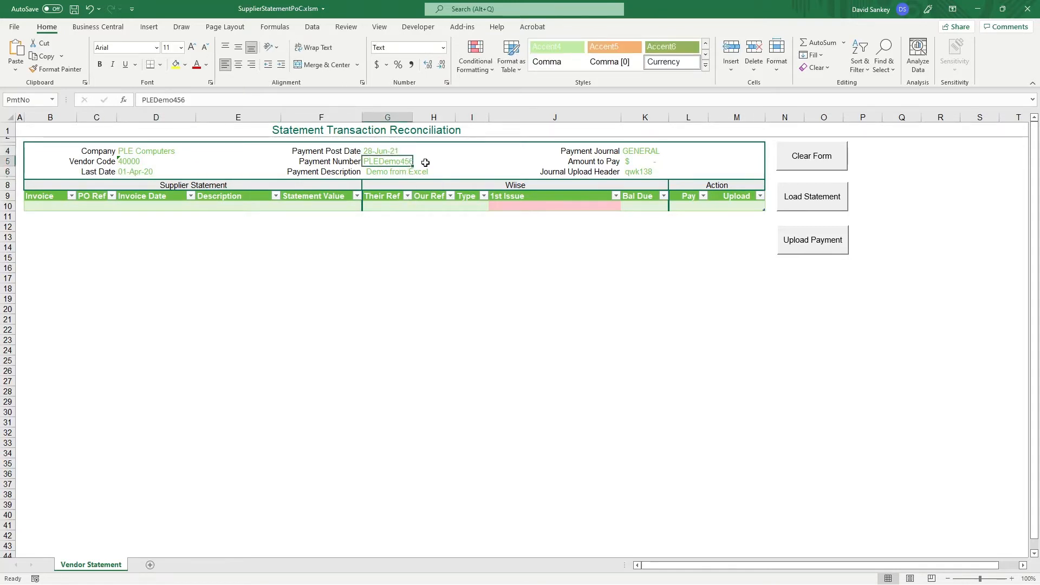
text(PLED)
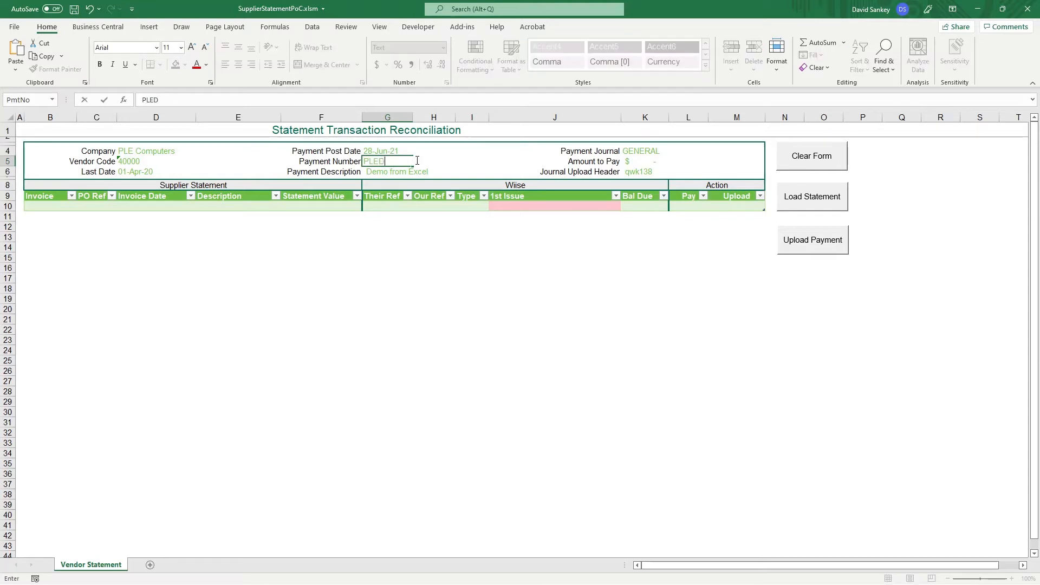
text(emo123)
key(Return)
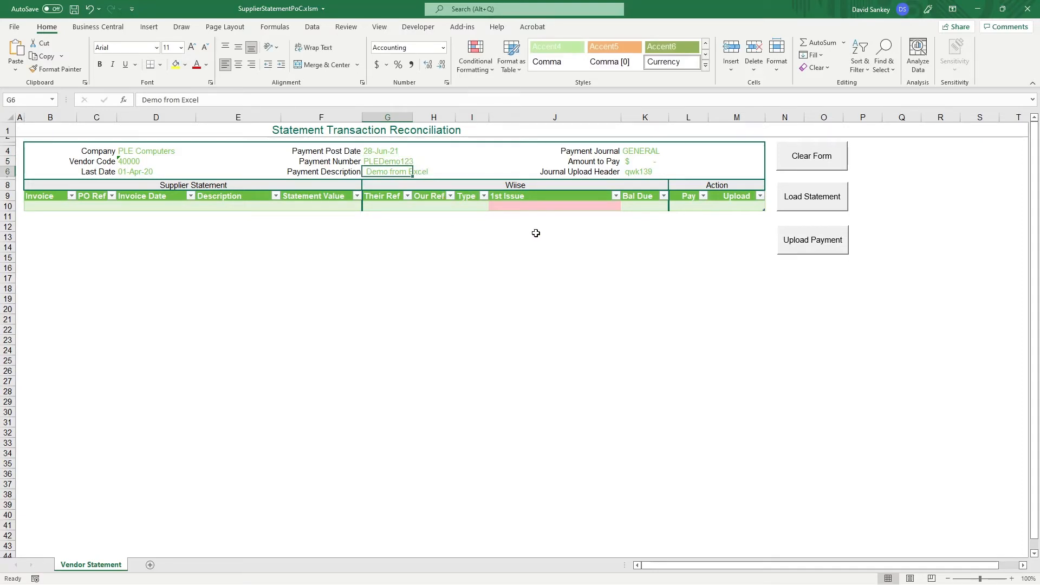
Load the supplier statement from SupplierStatement.xlsx into the reconciliation form.
click(647, 154)
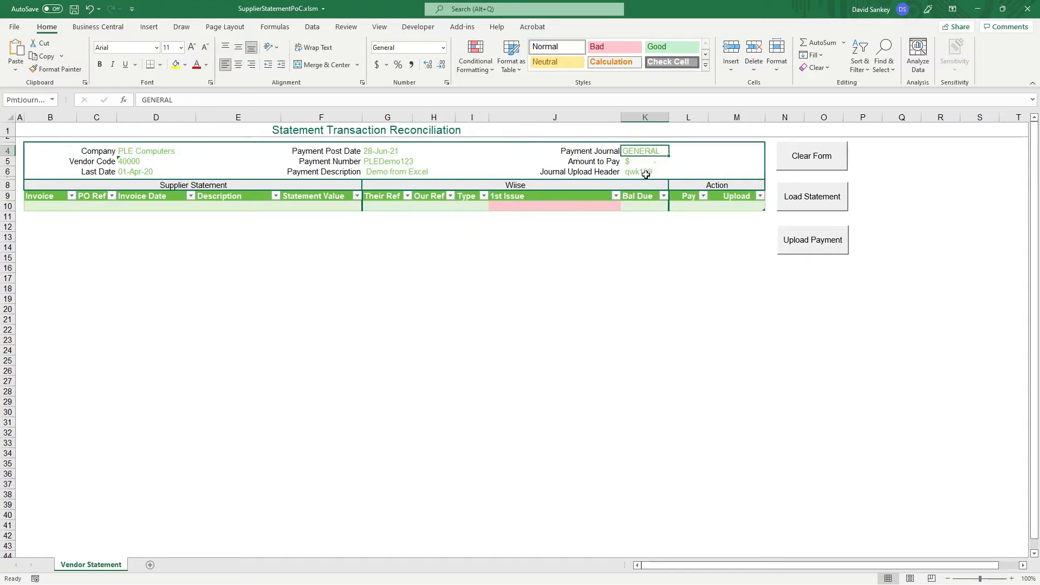
click(791, 208)
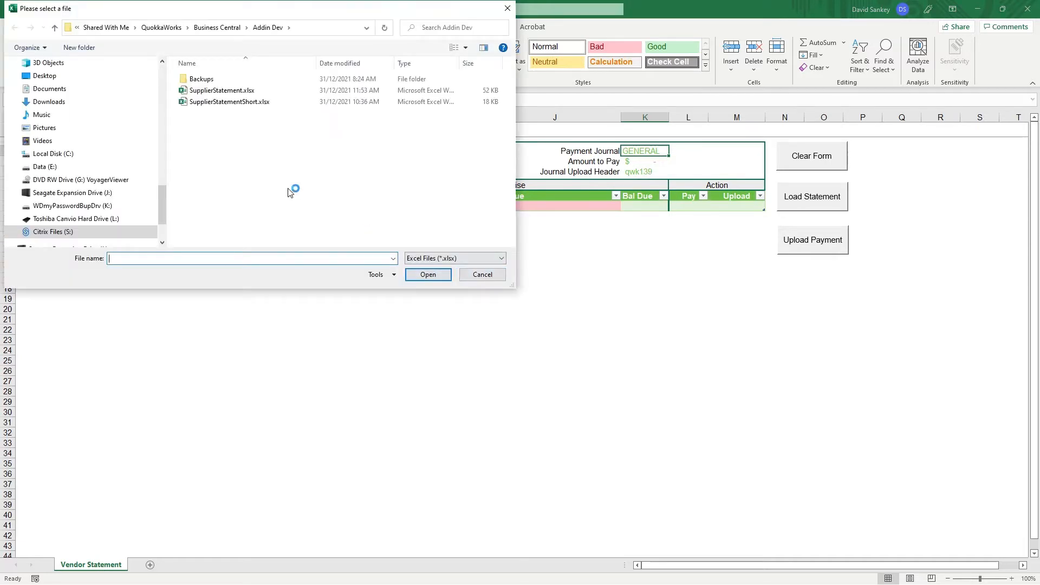
click(234, 94)
click(428, 274)
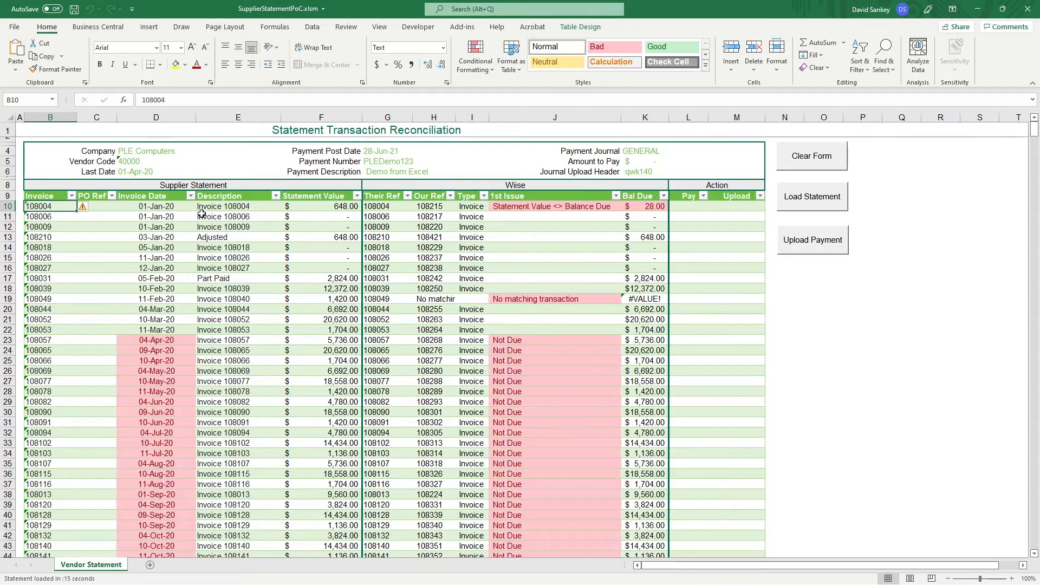
click(375, 207)
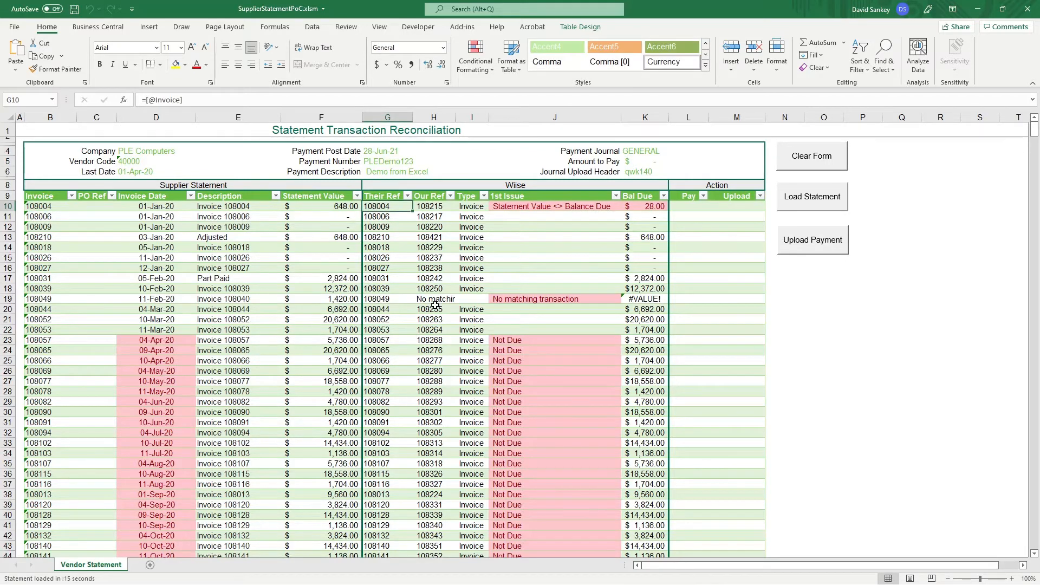
Examine the Our Ref and Bal Due formulas in row 10 and the 1st Issue formula in row 19.
click(429, 208)
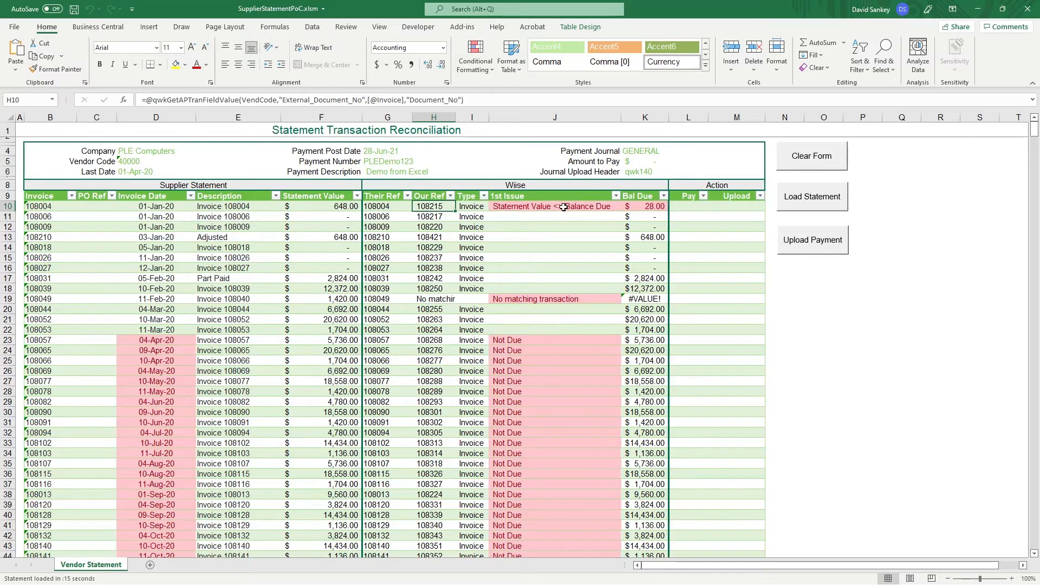
click(654, 208)
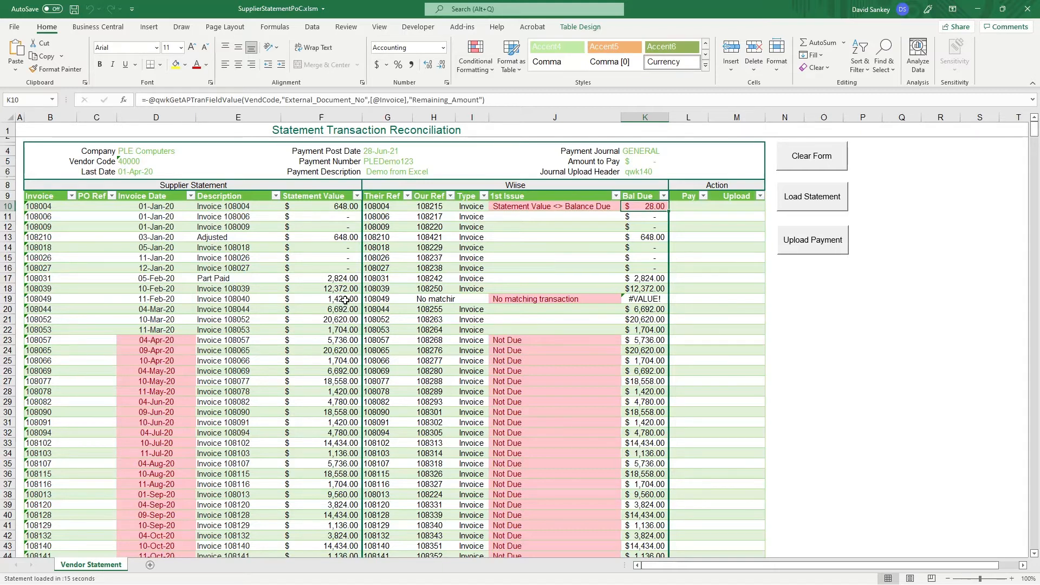
click(534, 300)
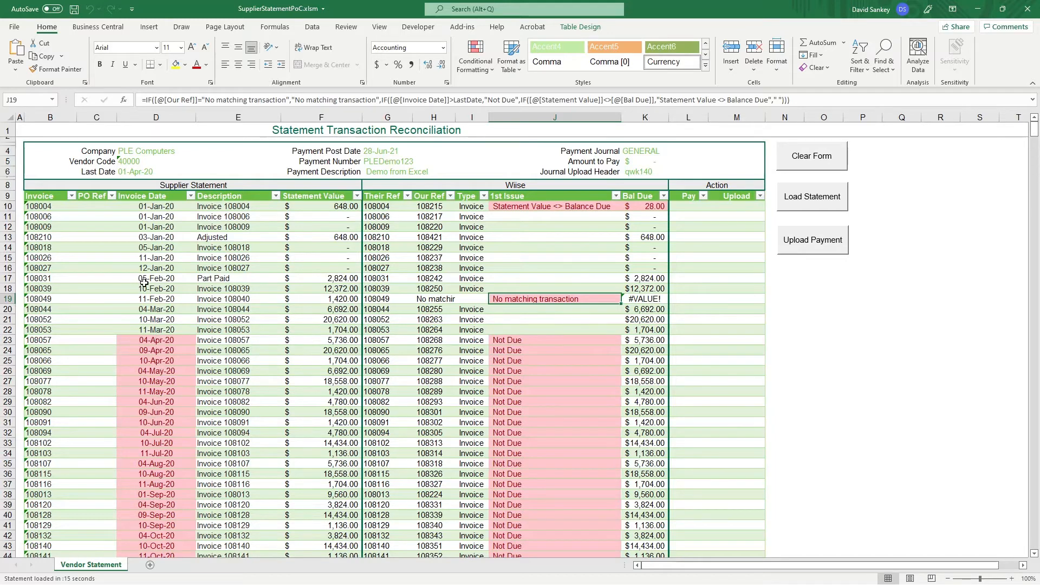
Set the Last Date in the reconciliation form header to 1/09/2020.
click(138, 172)
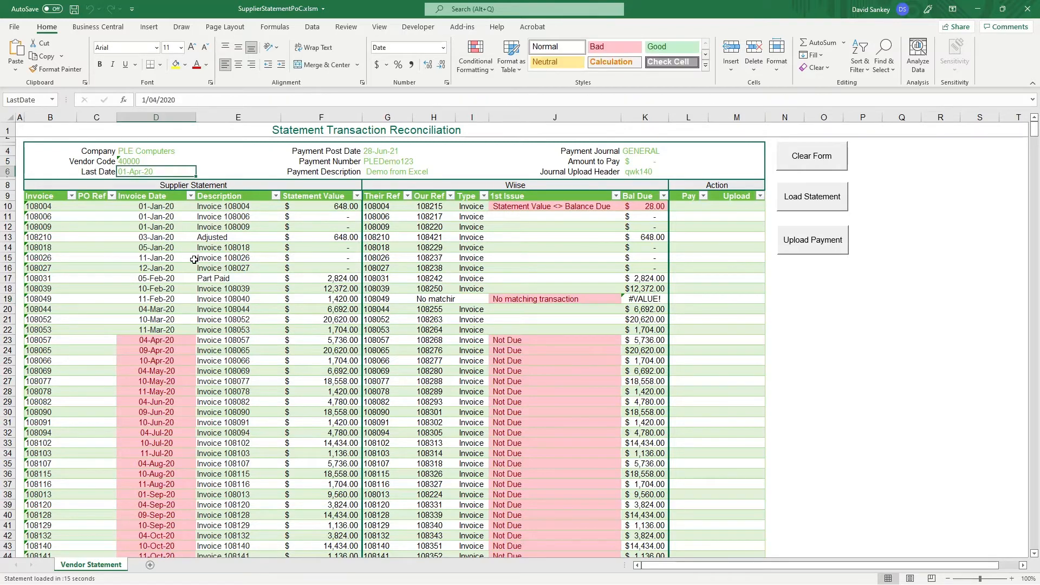
click(157, 100)
key(BackSpace)
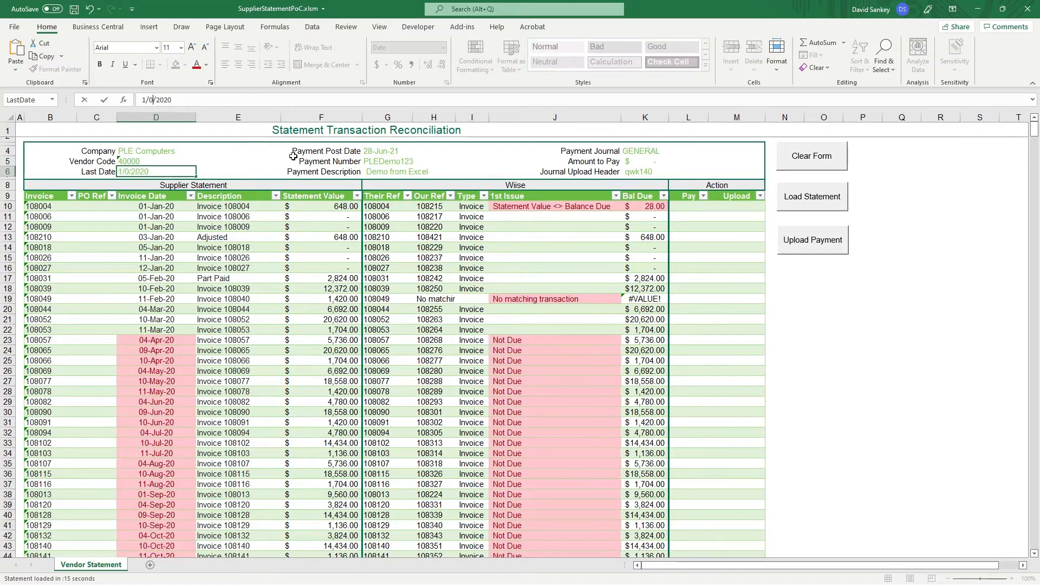
text(9)
key(Return)
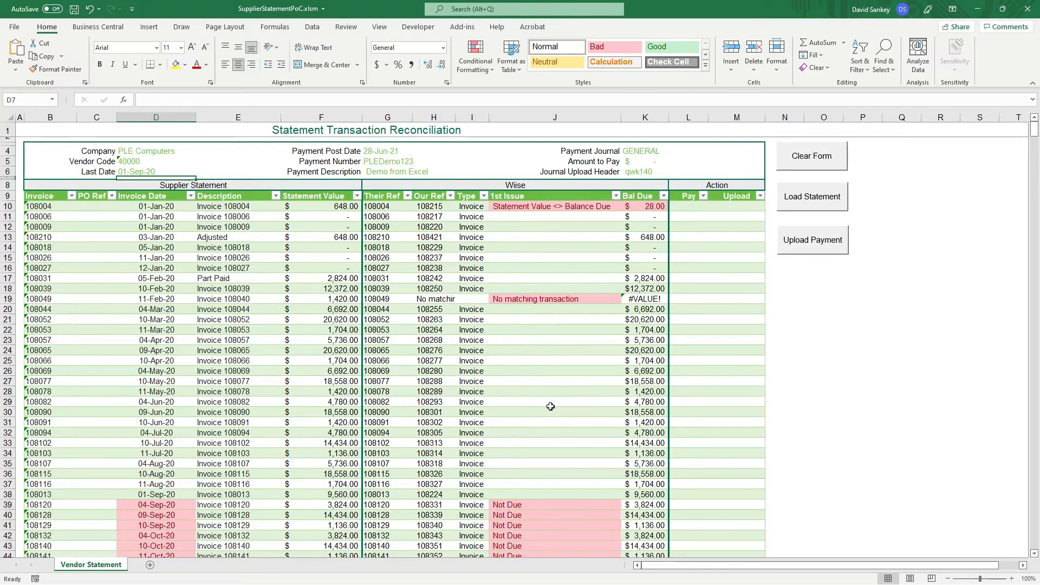
Set Pay to Yes for the invoices in rows 10 and 13.
click(686, 205)
click(712, 206)
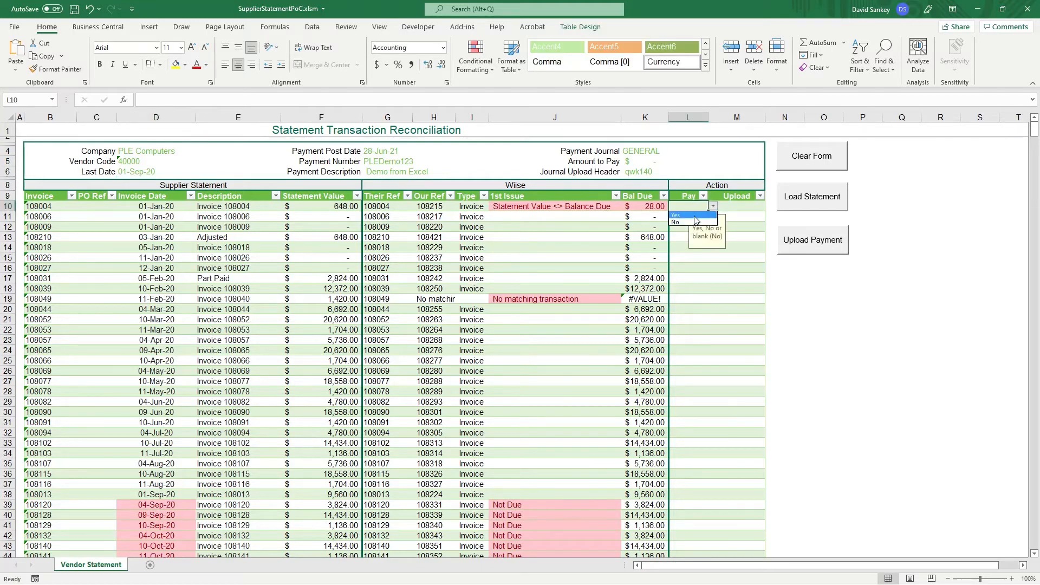
click(695, 215)
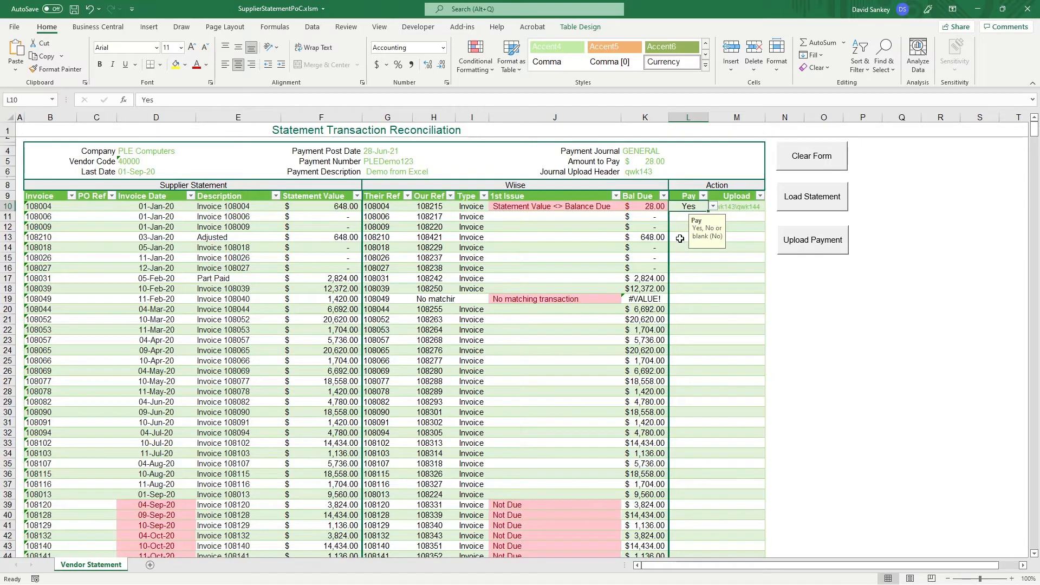
click(679, 239)
text(Yes)
key(Return)
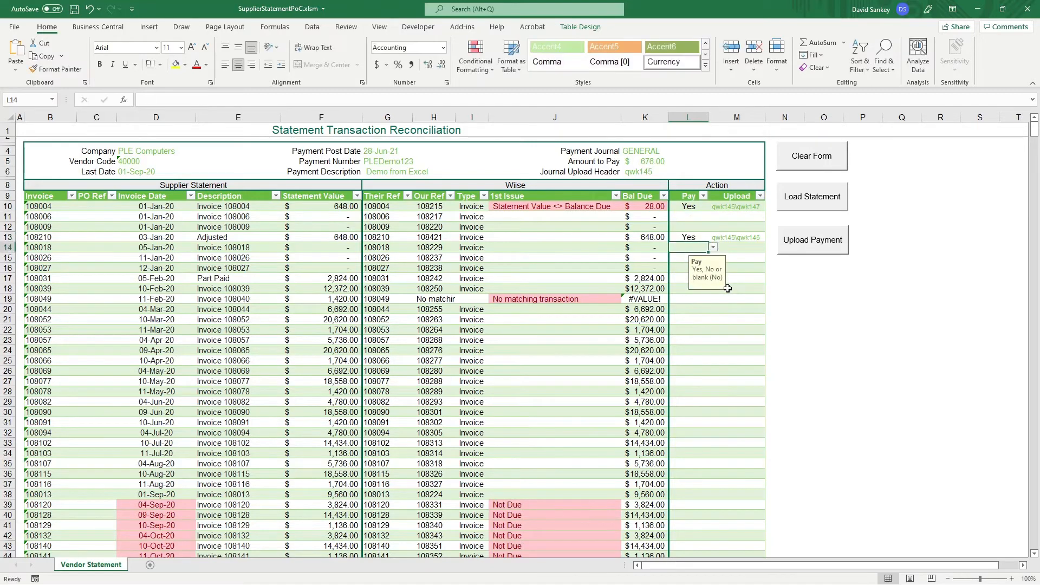
Set Pay to Yes for all the invoices in rows 22 through 35 at once.
key(Down)
key(Down)
key(Down)
key(Down)
key(Down)
key(Down)
key(Down)
key(Down)
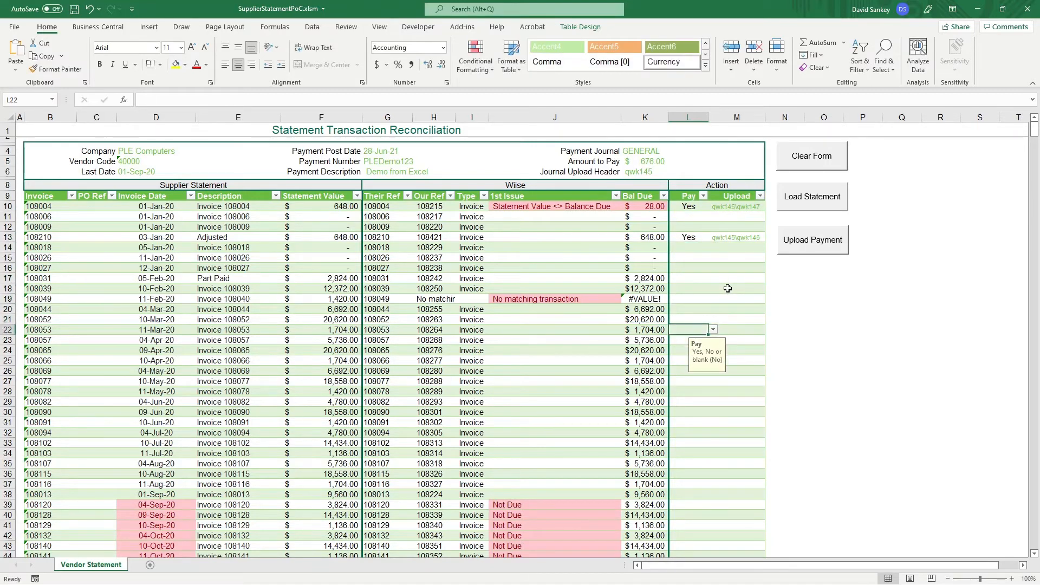
key(shift+Down)
key(shift+Down)
key(shift+Down)
key(shift+Down)
key(shift+Down)
key(shift+Down)
key(shift+Down)
key(shift+Down)
key(shift+Down)
key(shift+Down)
key(shift+Down)
key(shift+Down)
key(shift+Down)
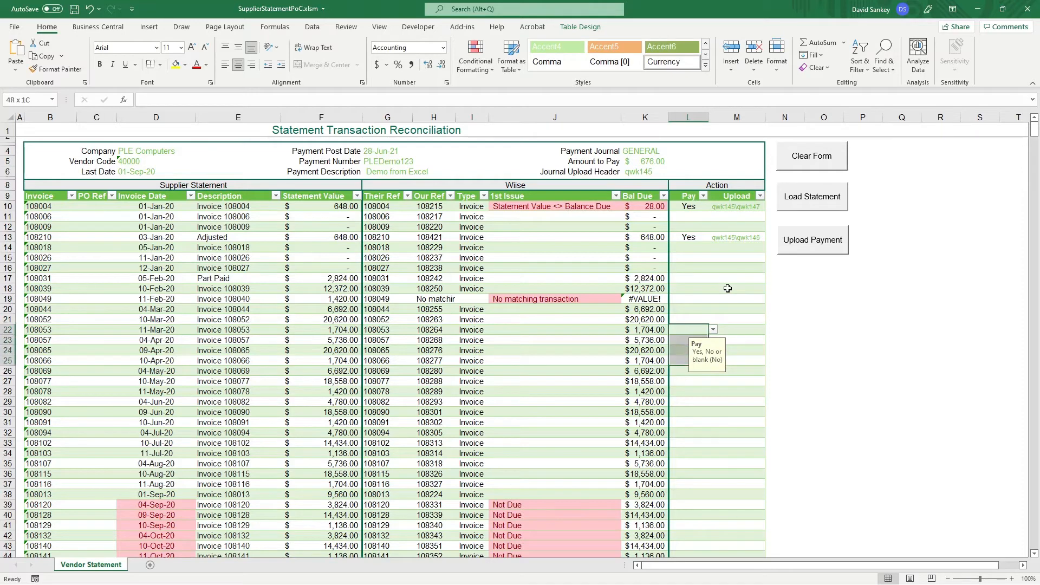
text(Yes)
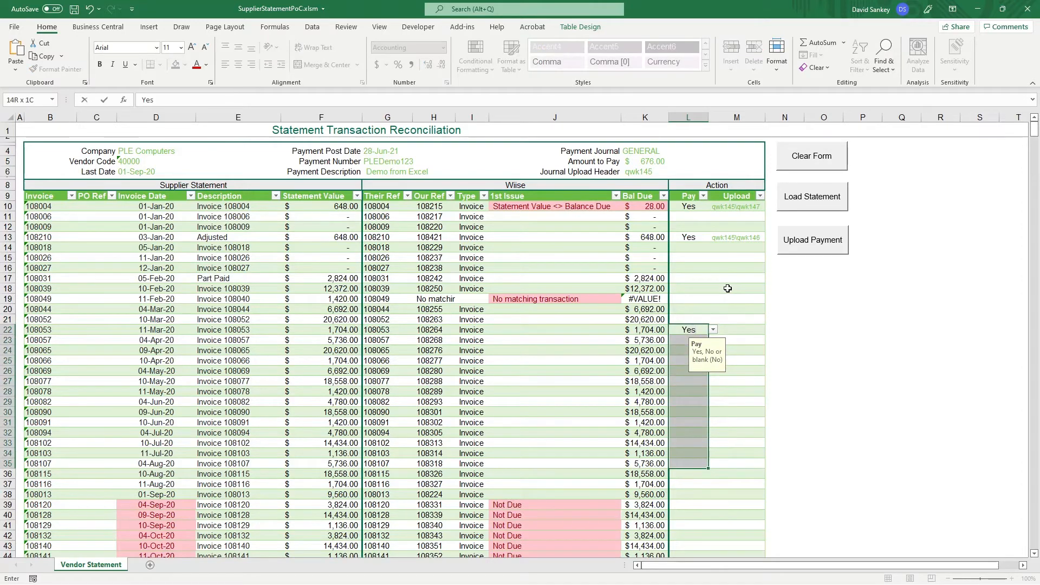
key(ctrl+Return)
click(727, 288)
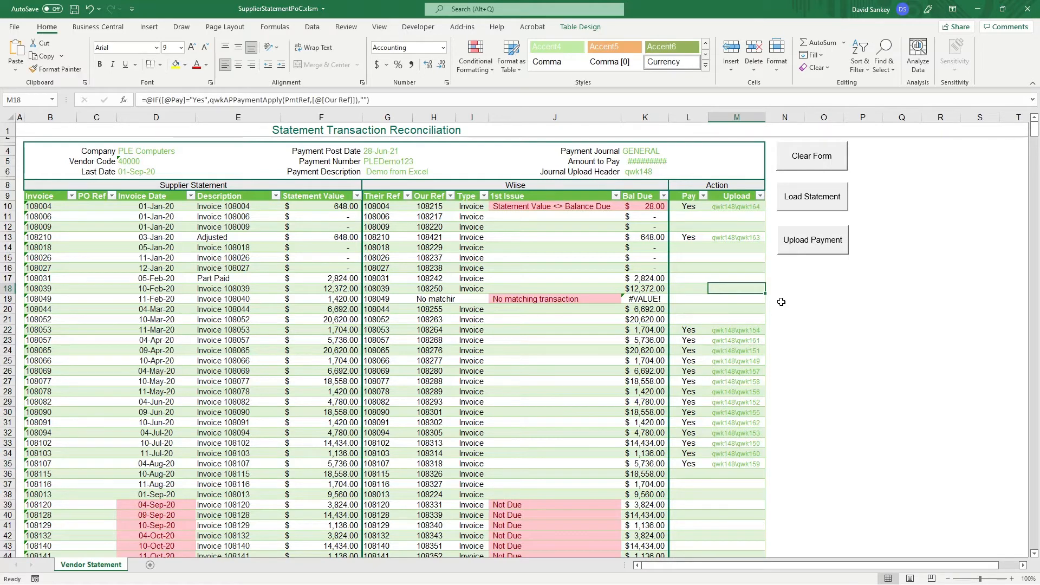
Clear the Pay entries for the invoices in rows 24 through 35.
click(689, 352)
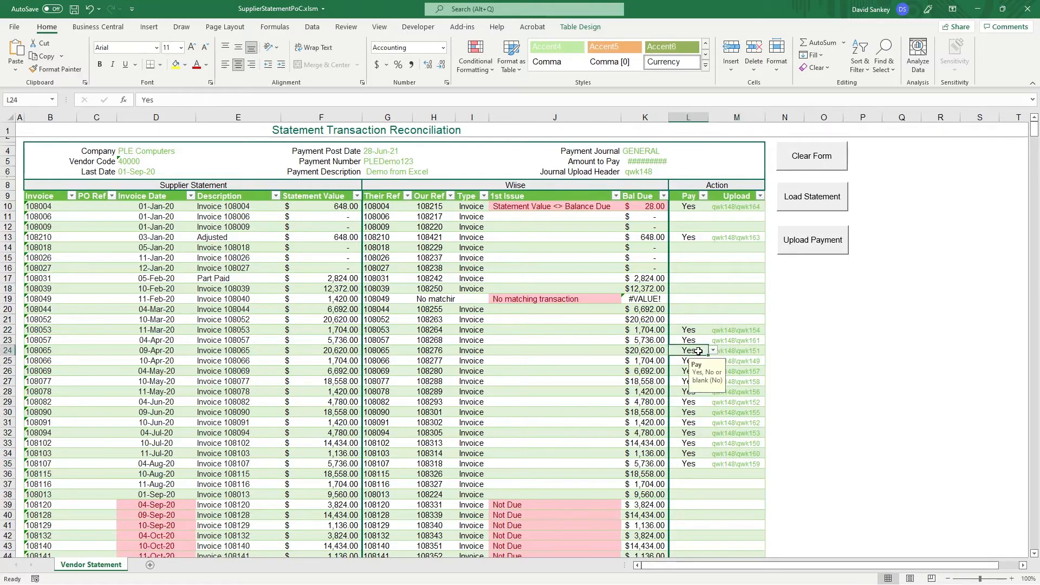
key(ctrl+shift+Down)
key(Delete)
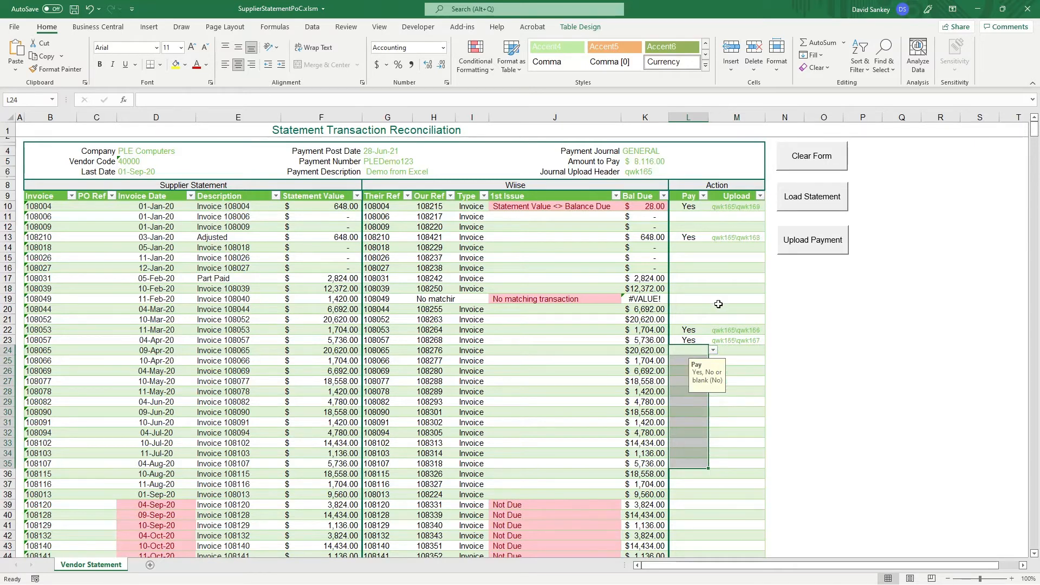
click(738, 309)
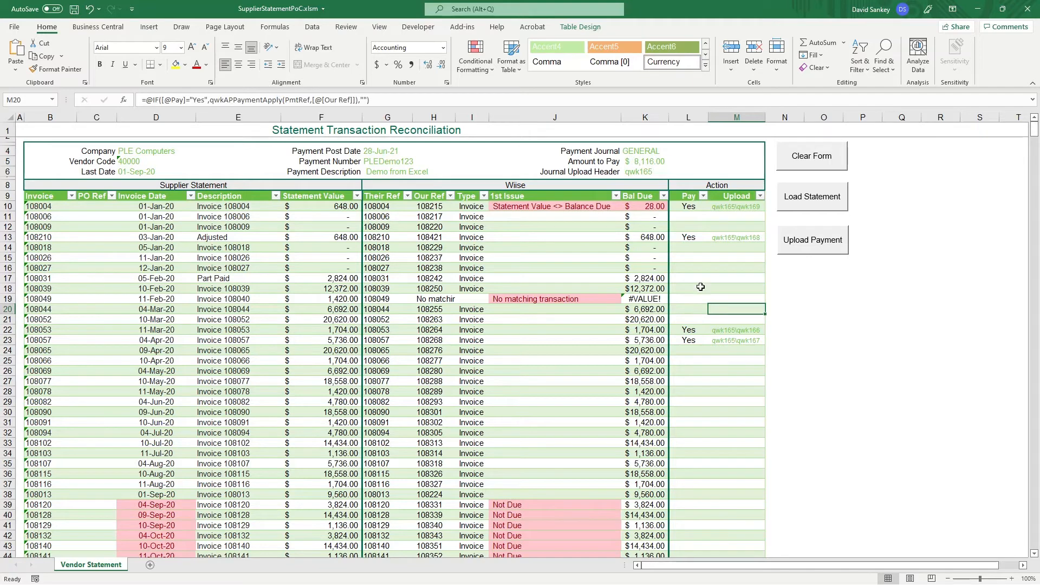
Upload the payment from the reconciliation form and switch to Business Central in the browser.
click(803, 253)
key(alt+Tab)
key(Tab)
key(Tab)
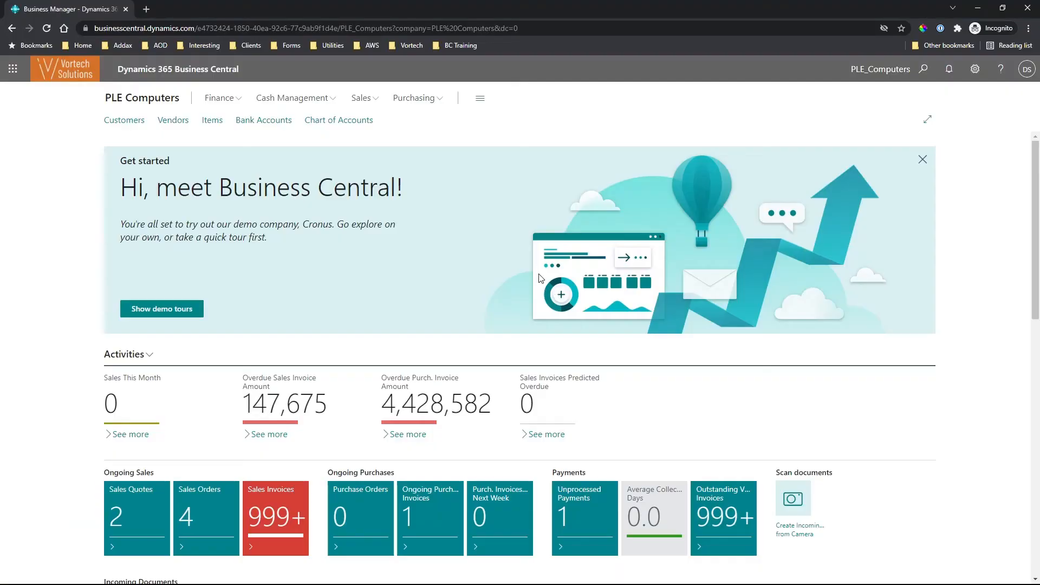
Open the GENERAL batch of the Cash Management payment journals.
click(313, 100)
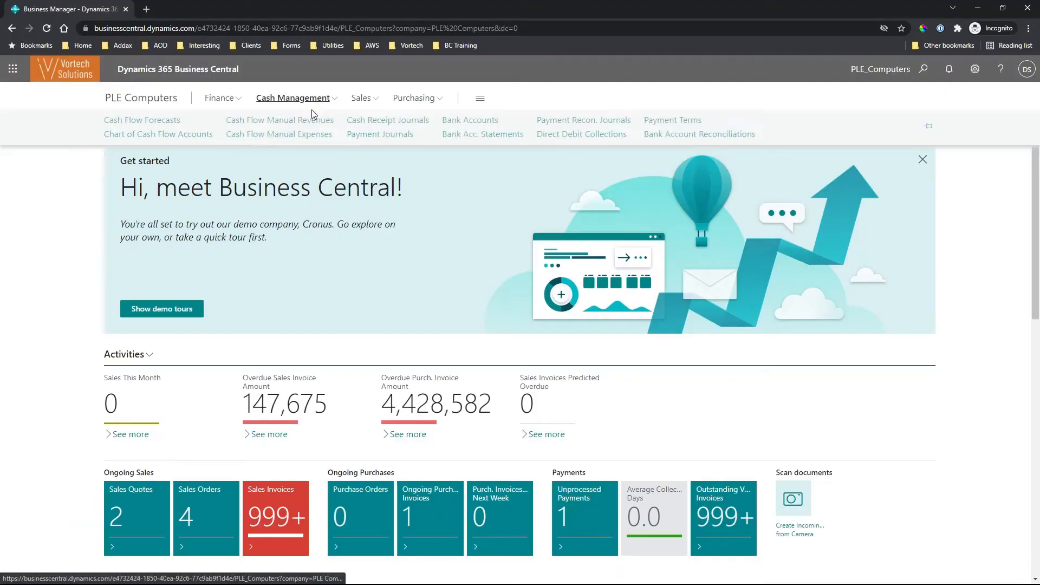
click(383, 136)
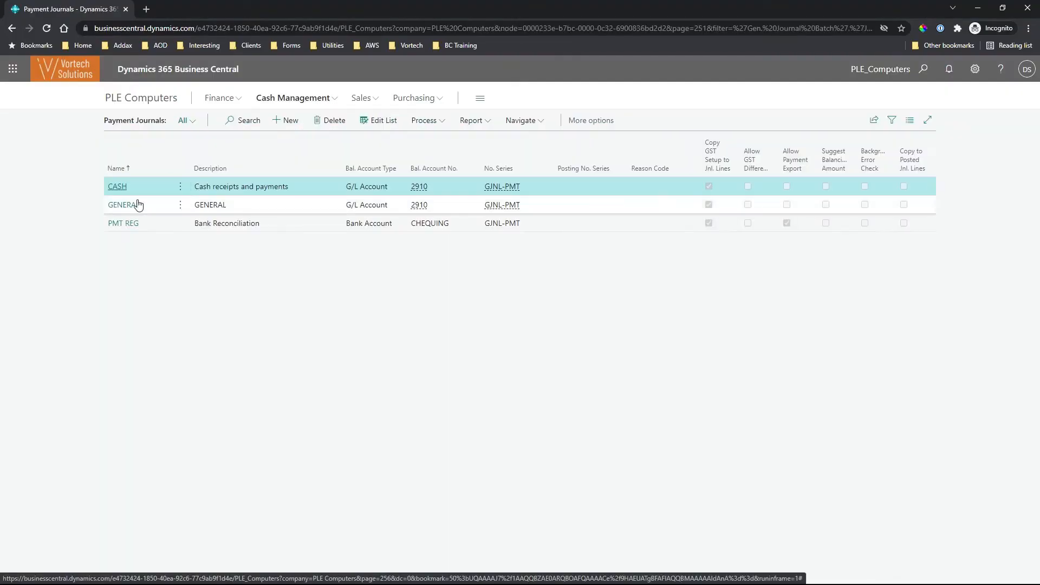
click(115, 210)
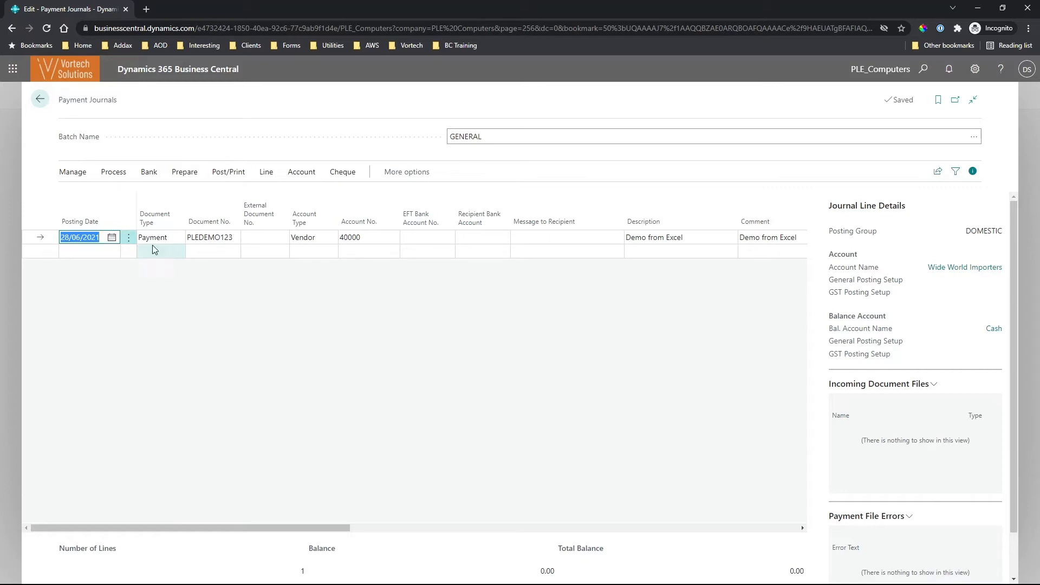
Review the vendor entries applied to payment PLEDEMO123, showing only the selected entries to be applied, and accept the application.
click(107, 173)
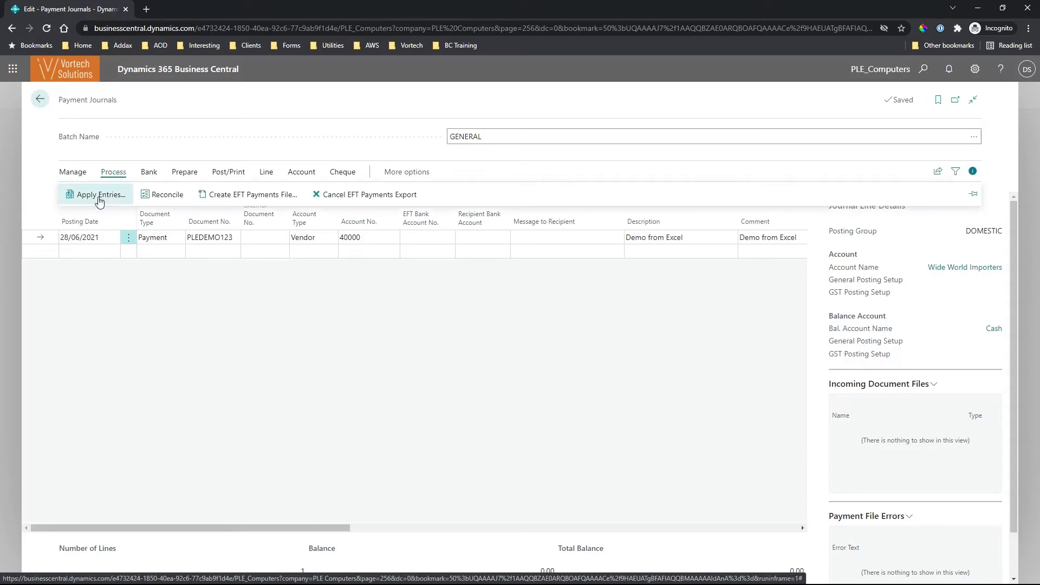
click(99, 198)
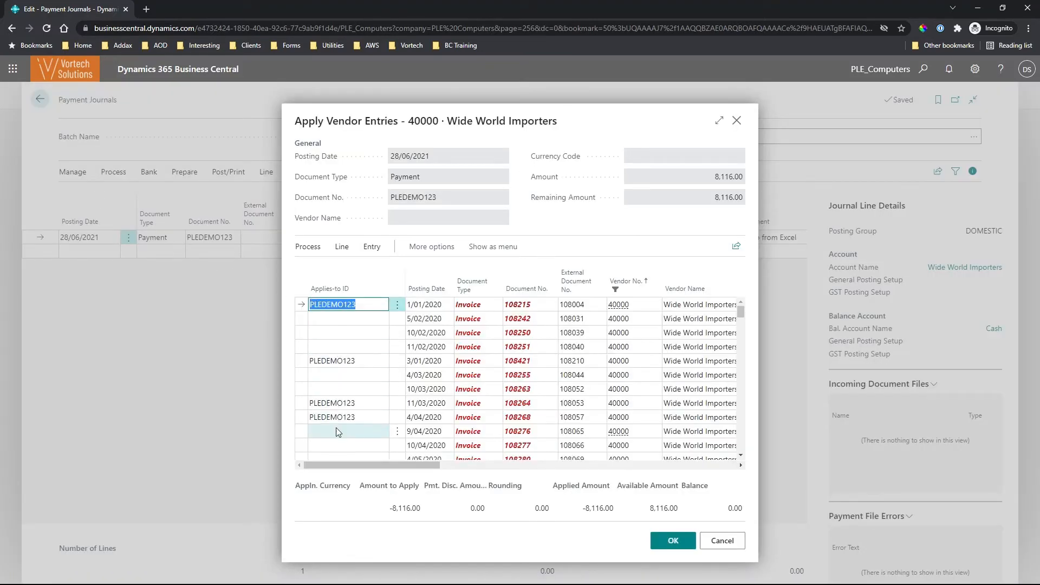
click(307, 249)
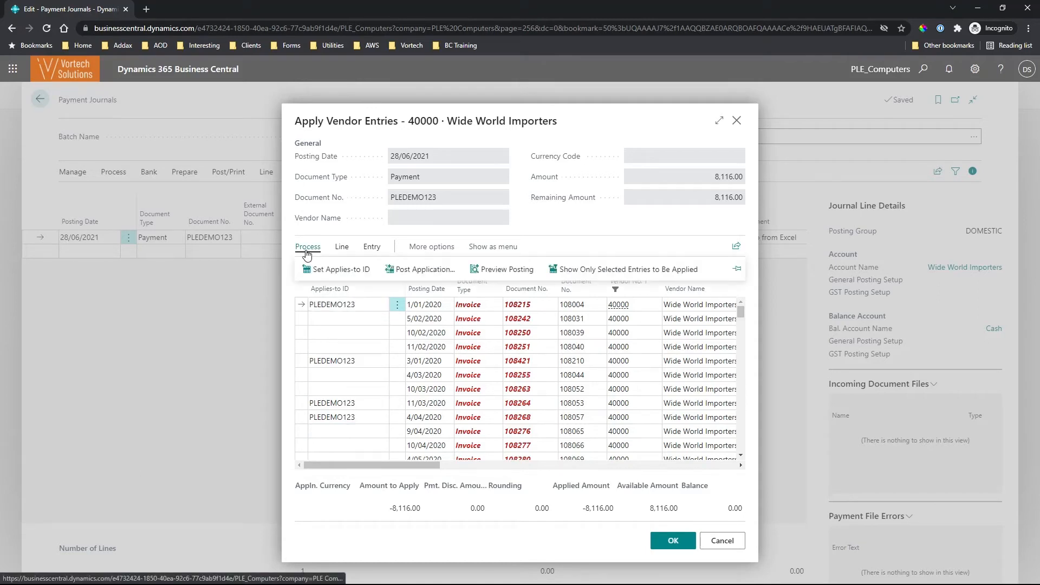
click(611, 275)
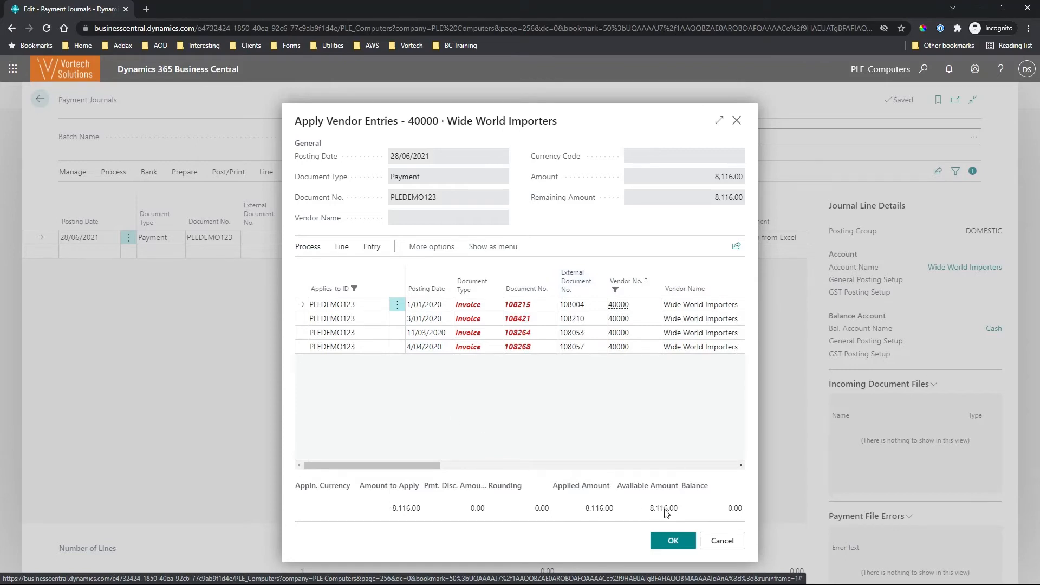
click(671, 540)
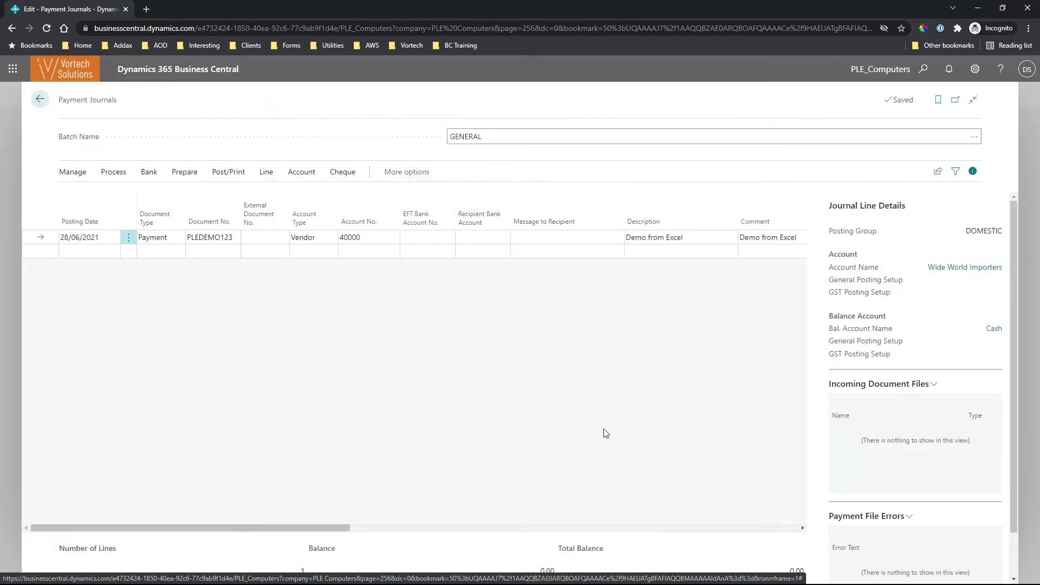
Switch back to the SupplierStatementPoC.xlsm workbook in Excel and show the Business Central add-in commands.
key(alt+Tab)
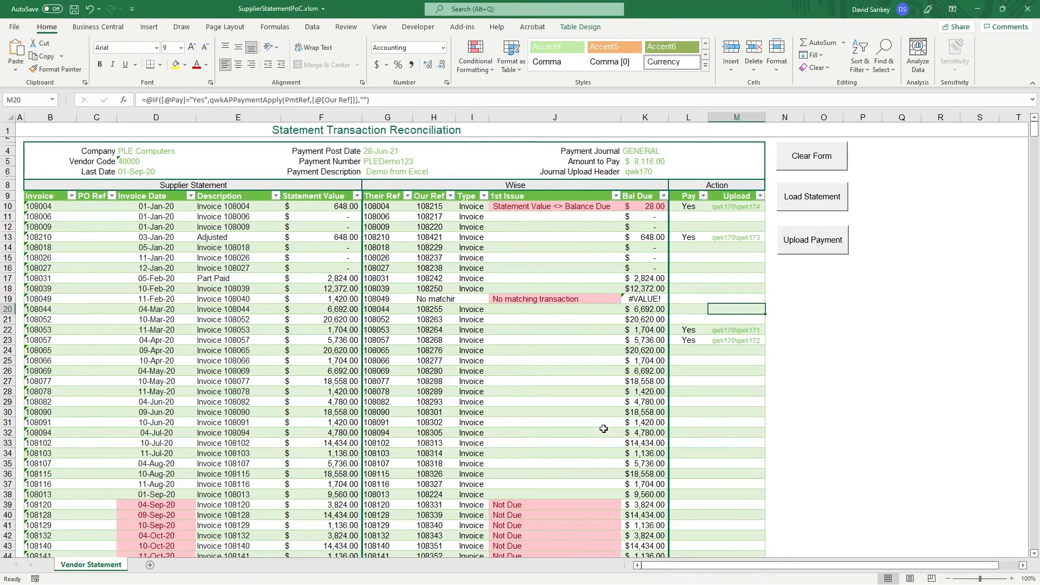
key(Left)
key(Left)
key(Left)
key(Left)
key(Left)
key(Left)
key(Left)
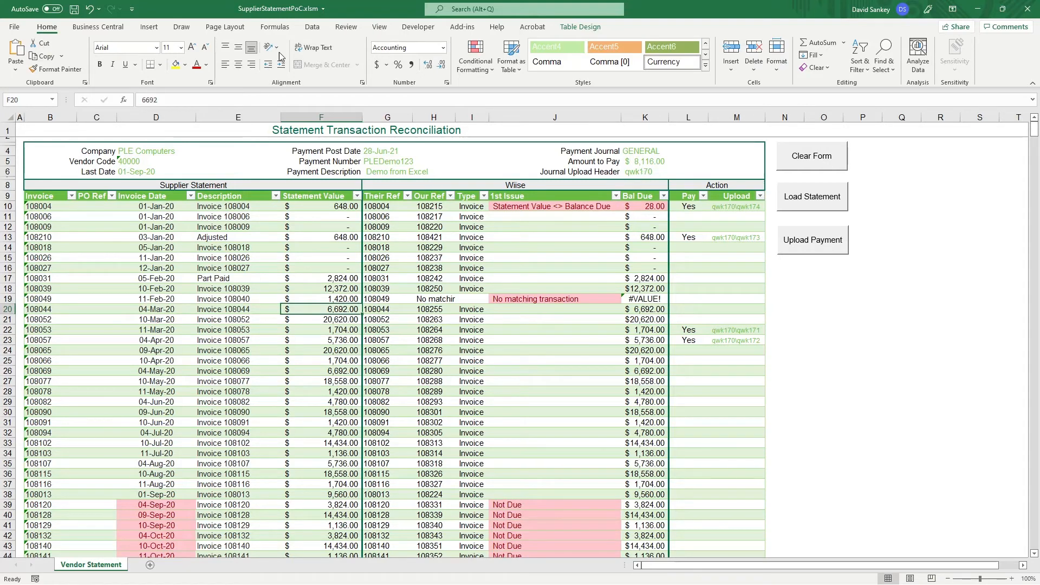
click(100, 28)
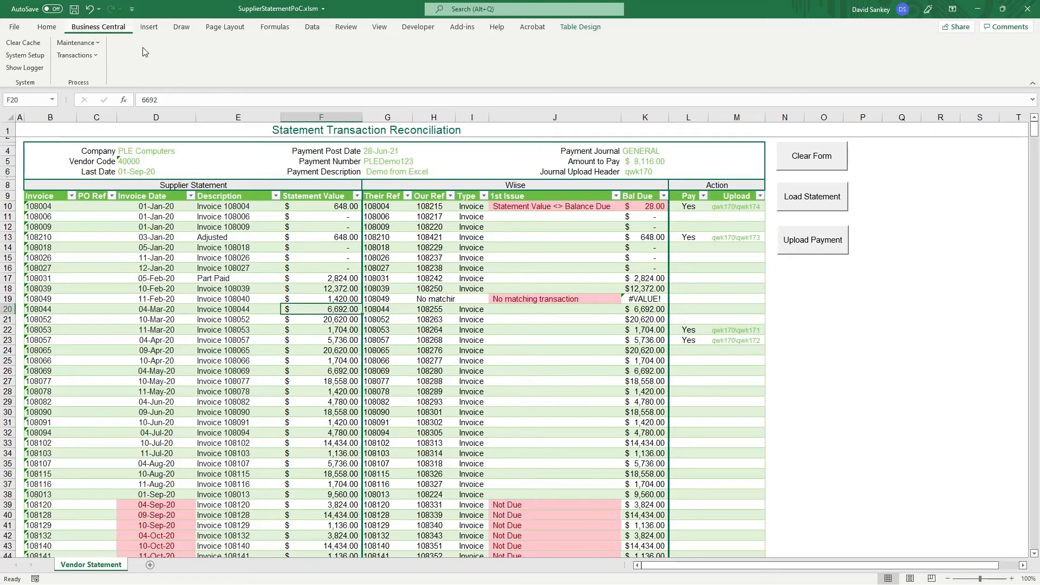
Examine the arguments of the qwkAPPayment function in the Journal Upload Header cell and accept them as they are.
click(647, 172)
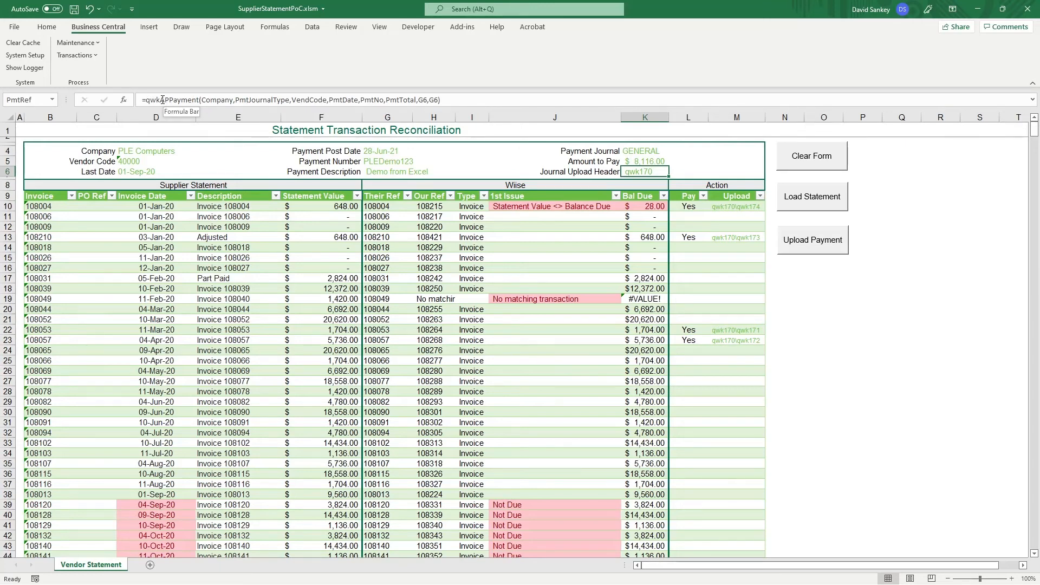
click(122, 101)
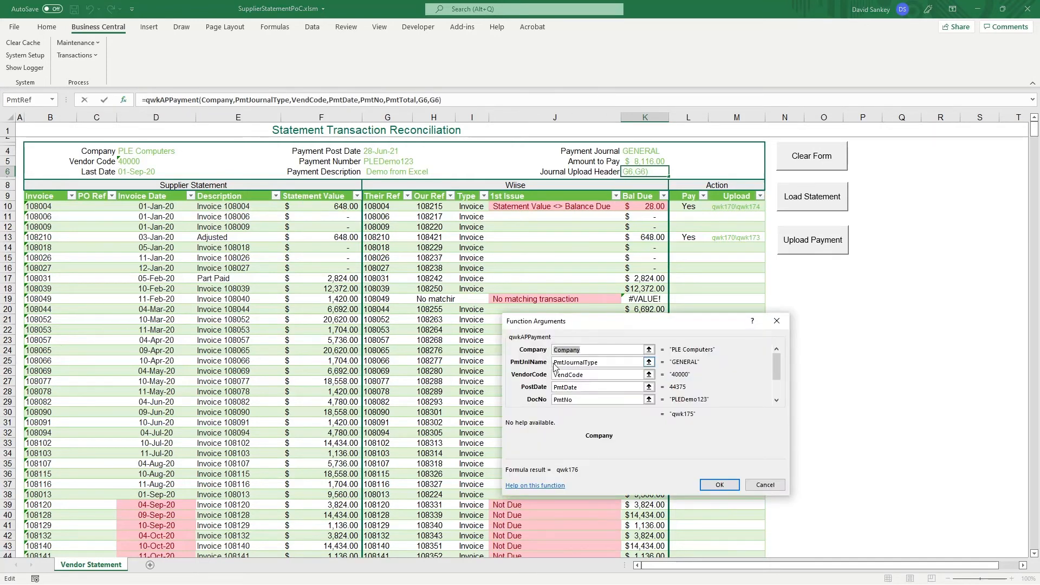
click(619, 350)
click(616, 362)
click(585, 387)
click(592, 374)
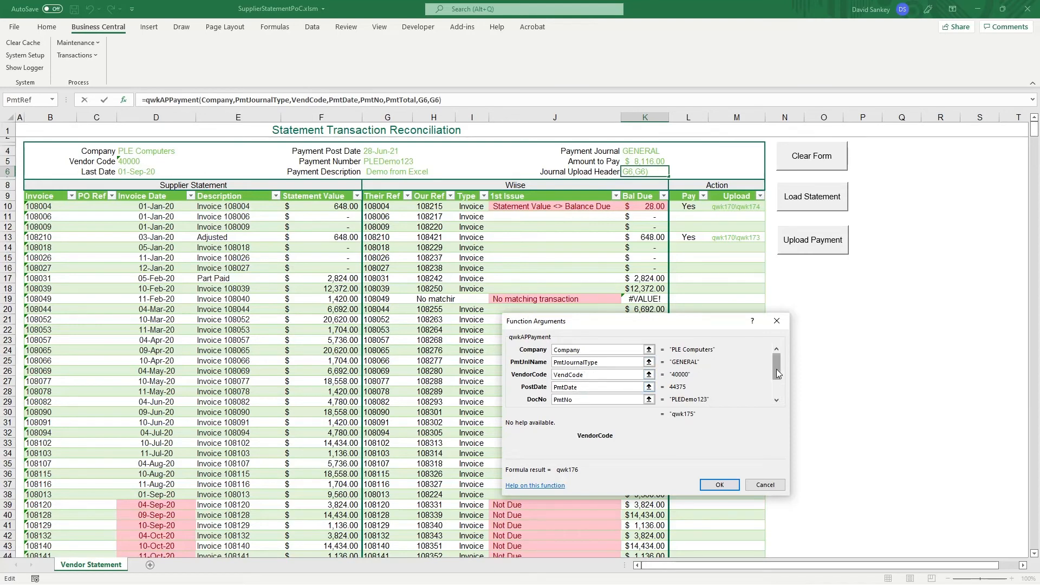
click(775, 385)
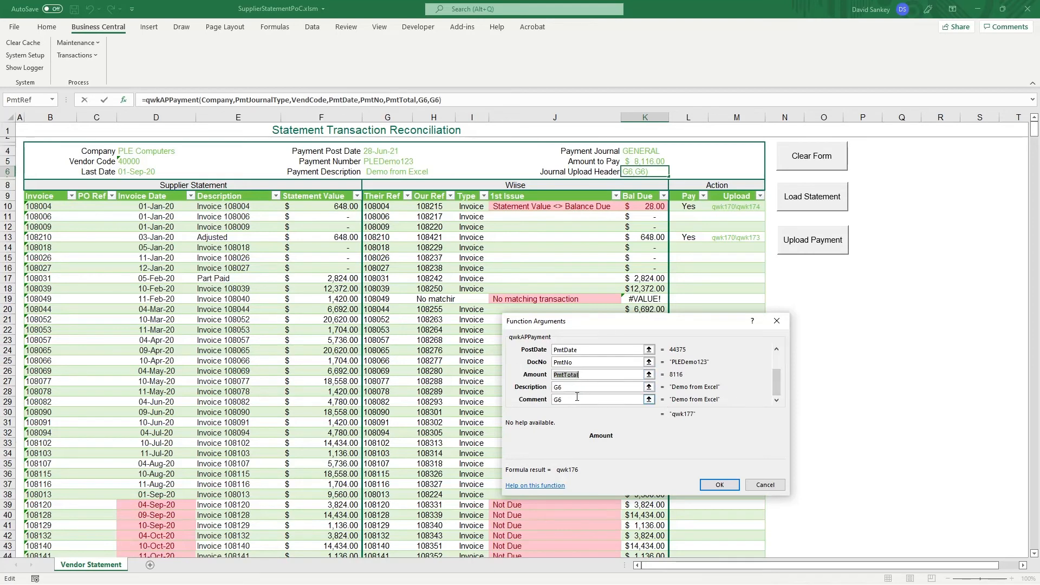
click(721, 485)
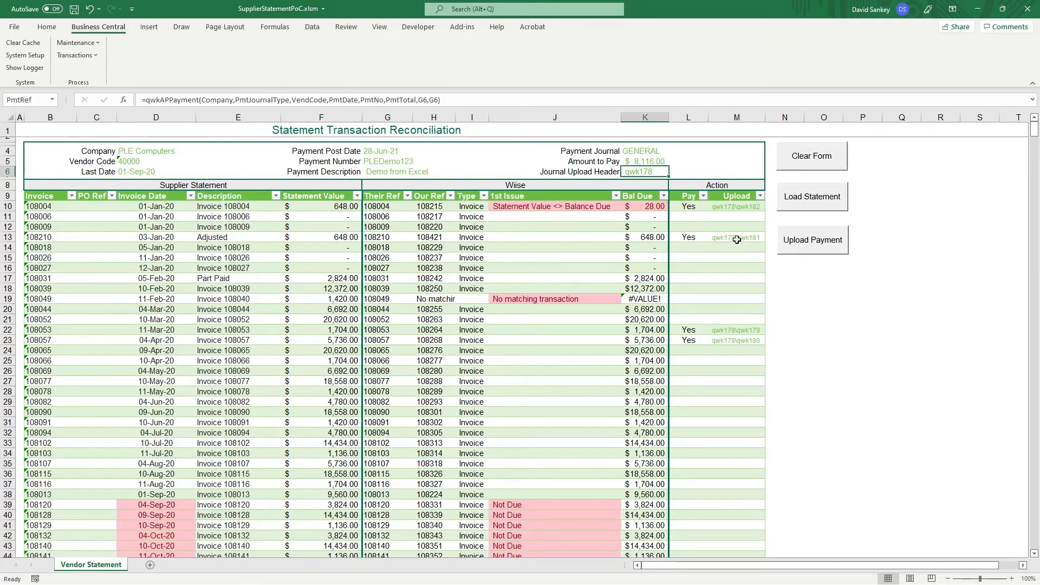
Examine the arguments of the qwkAPPaymentApply function in the Upload cell for invoice 108210 and cancel without changing them.
click(738, 240)
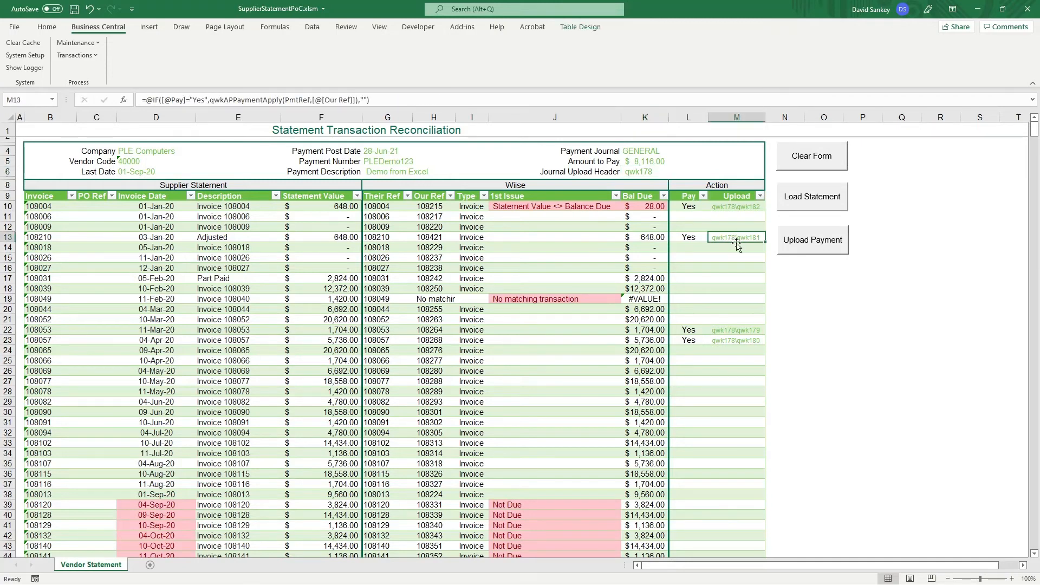
click(236, 99)
click(123, 99)
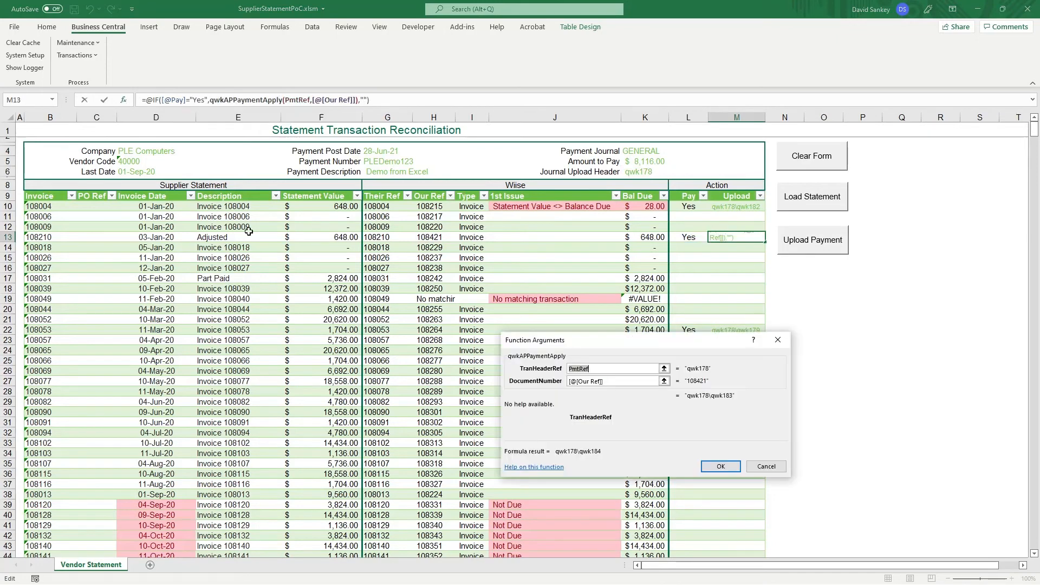
click(613, 370)
click(615, 381)
click(774, 467)
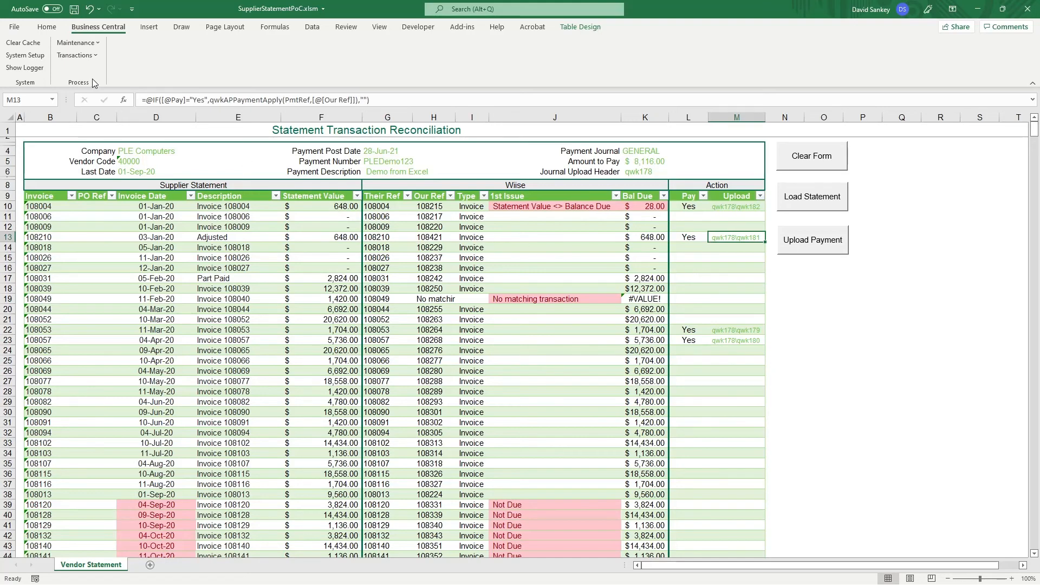
Test the API connection in the Business Central system configuration, review the available logging levels, and close the configuration without saving.
click(28, 57)
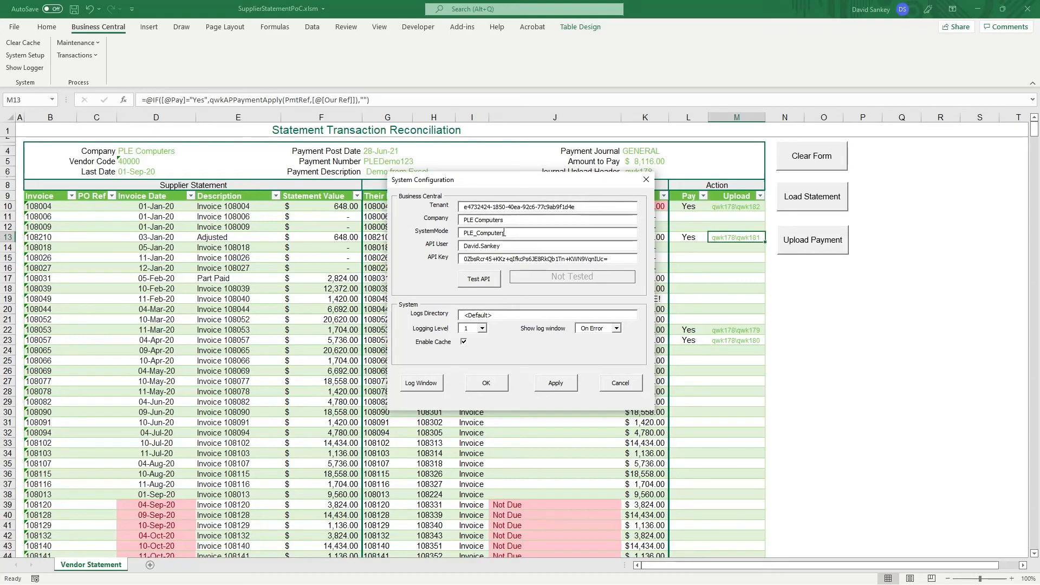
drag(506, 232, 464, 232)
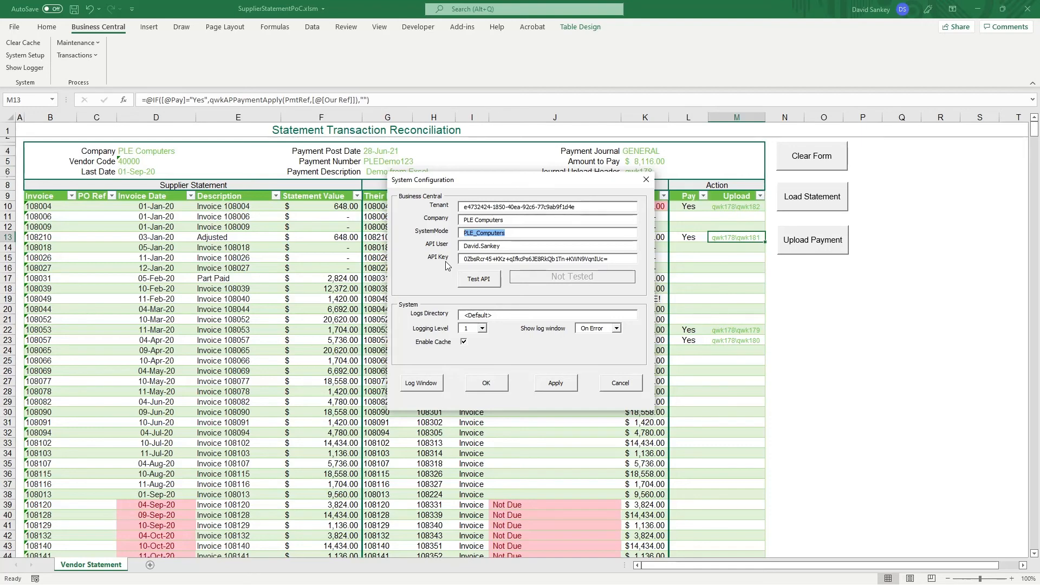
click(484, 286)
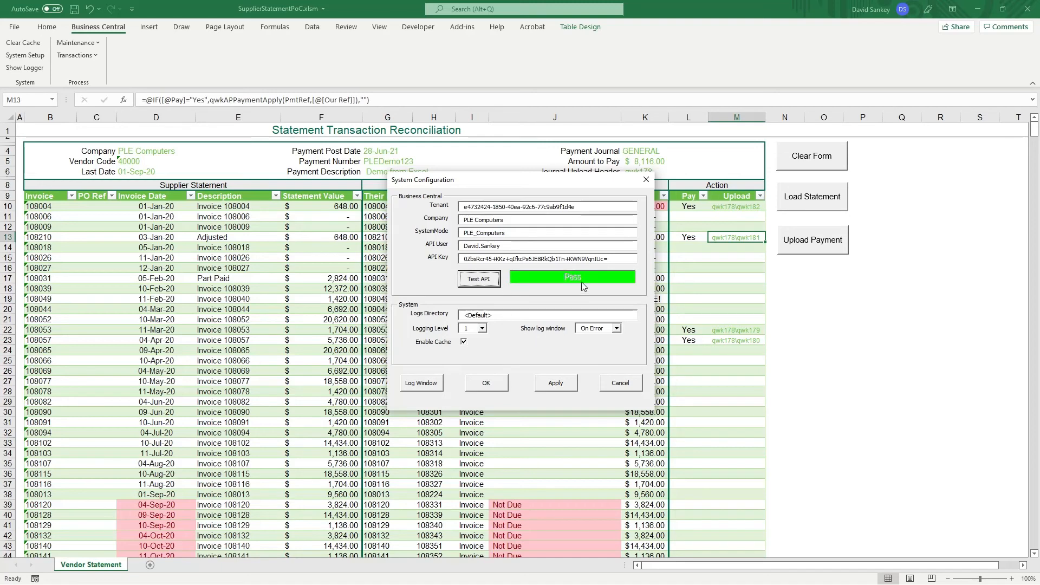
click(481, 328)
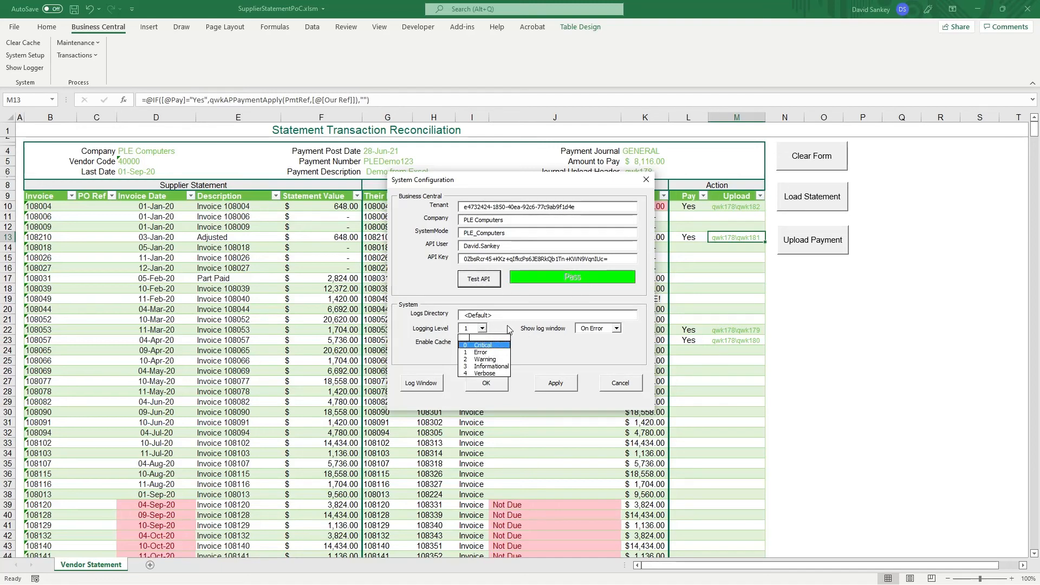
click(579, 344)
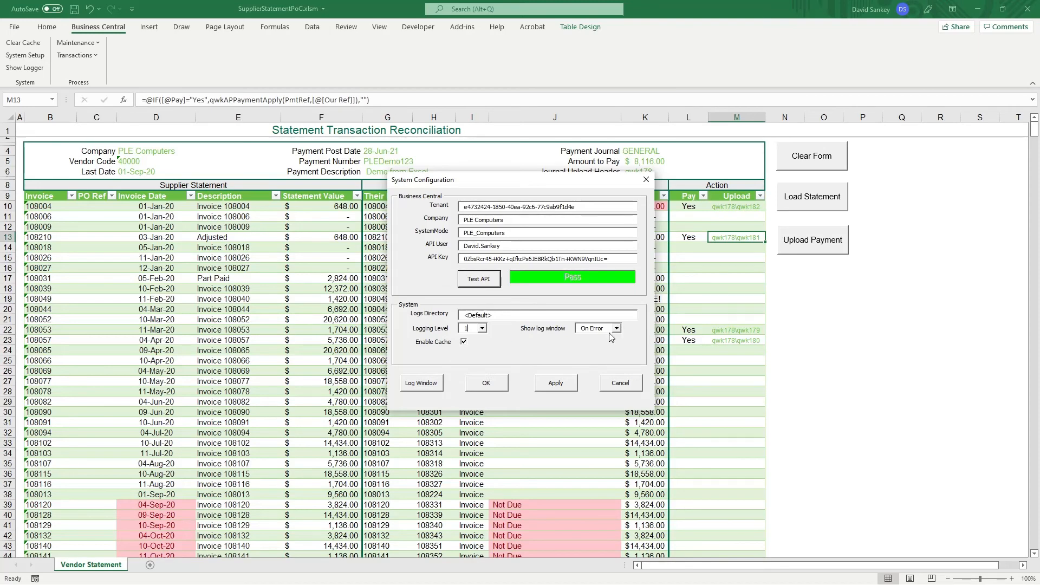
click(628, 384)
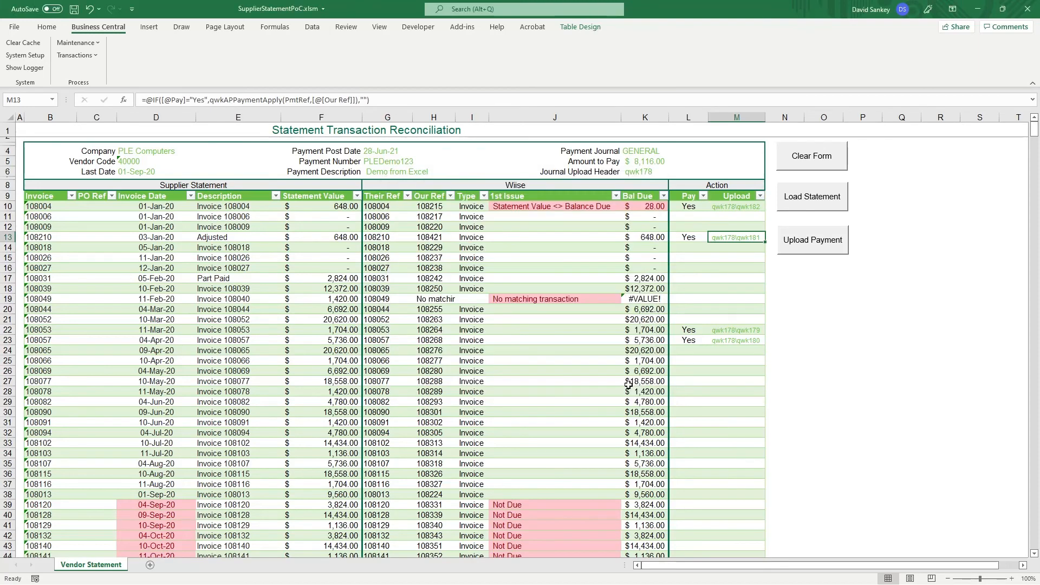
click(87, 56)
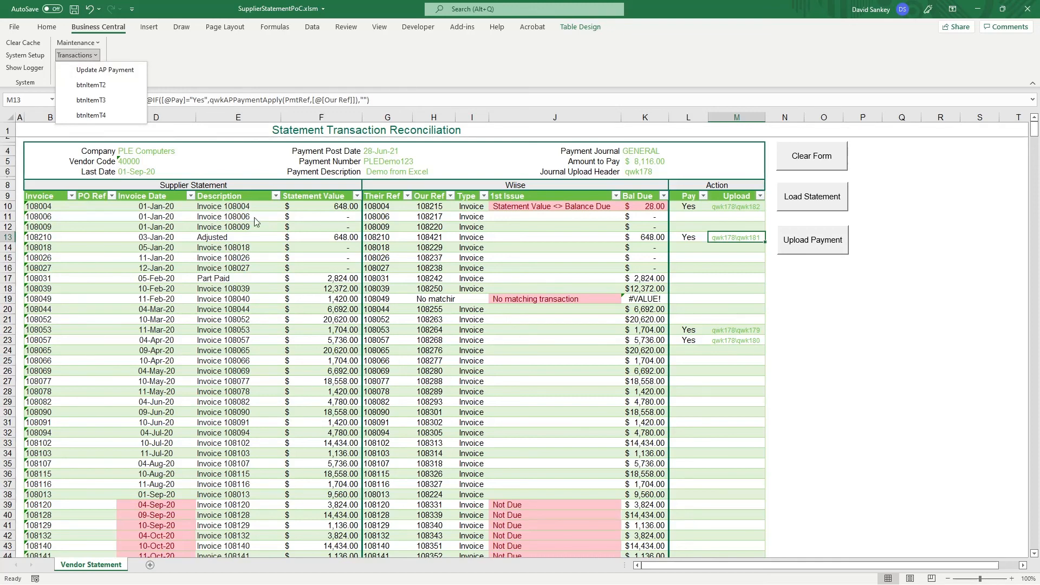
click(525, 281)
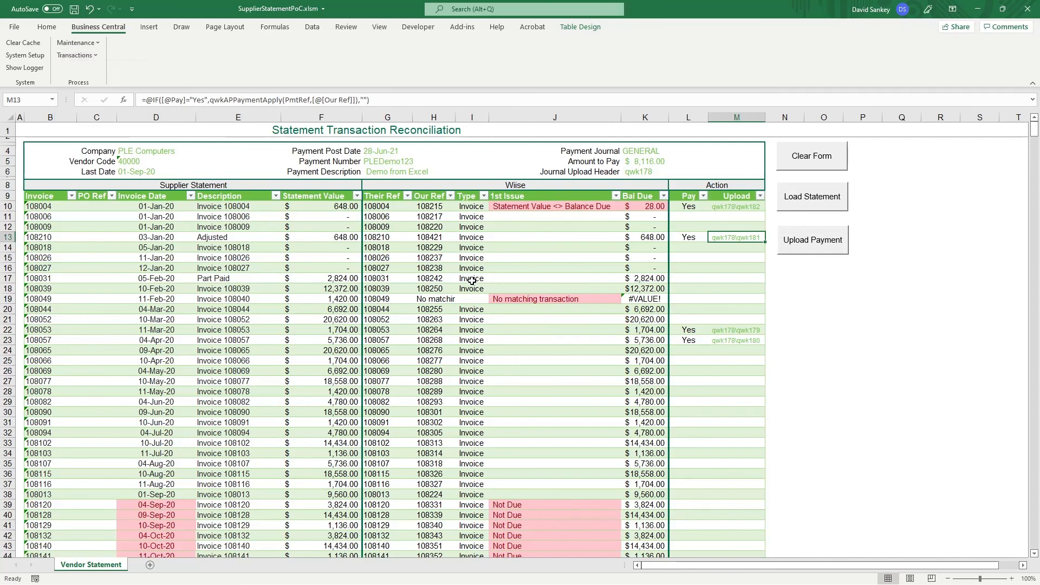